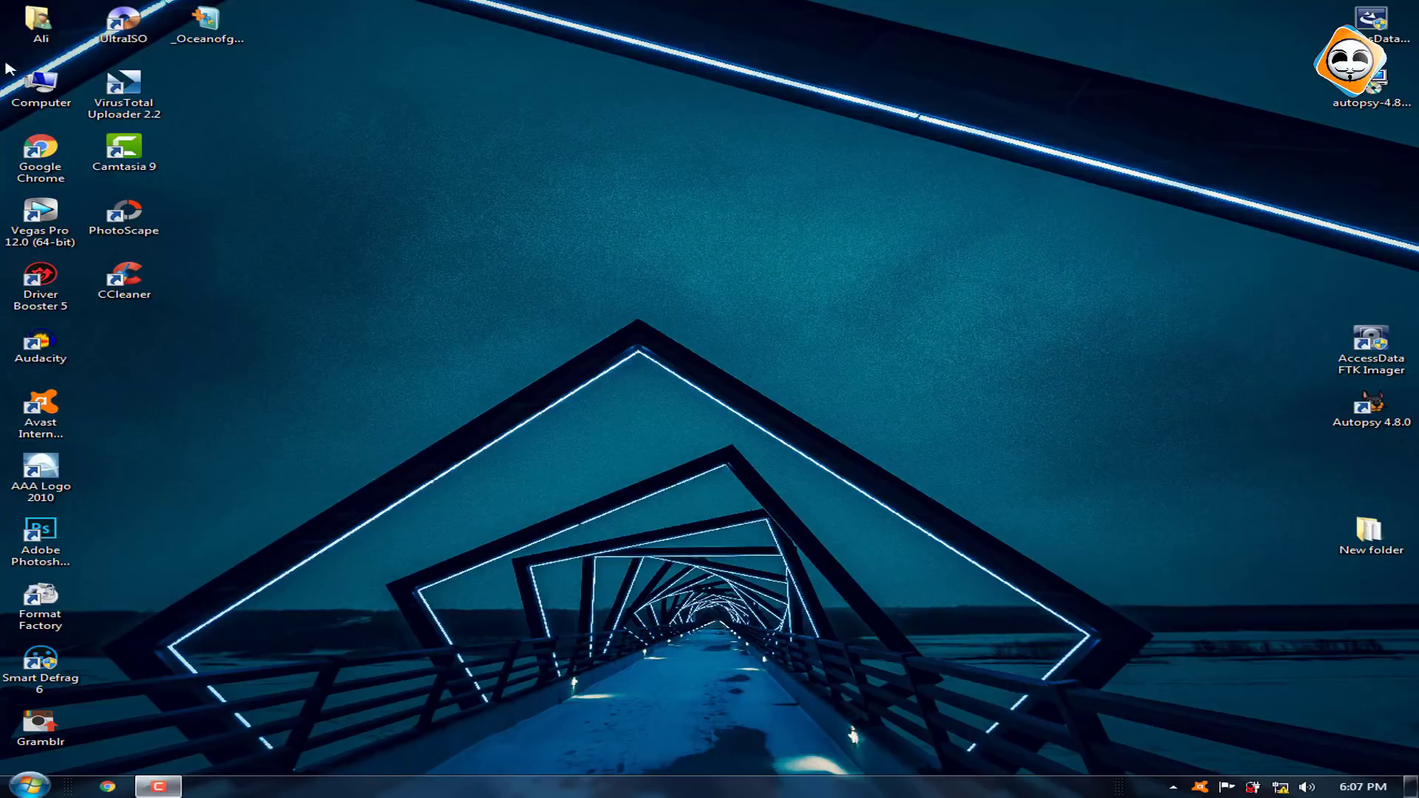
Check the contents of removable drive F:, return to the Computer view and minimize the window
double_click(41, 85)
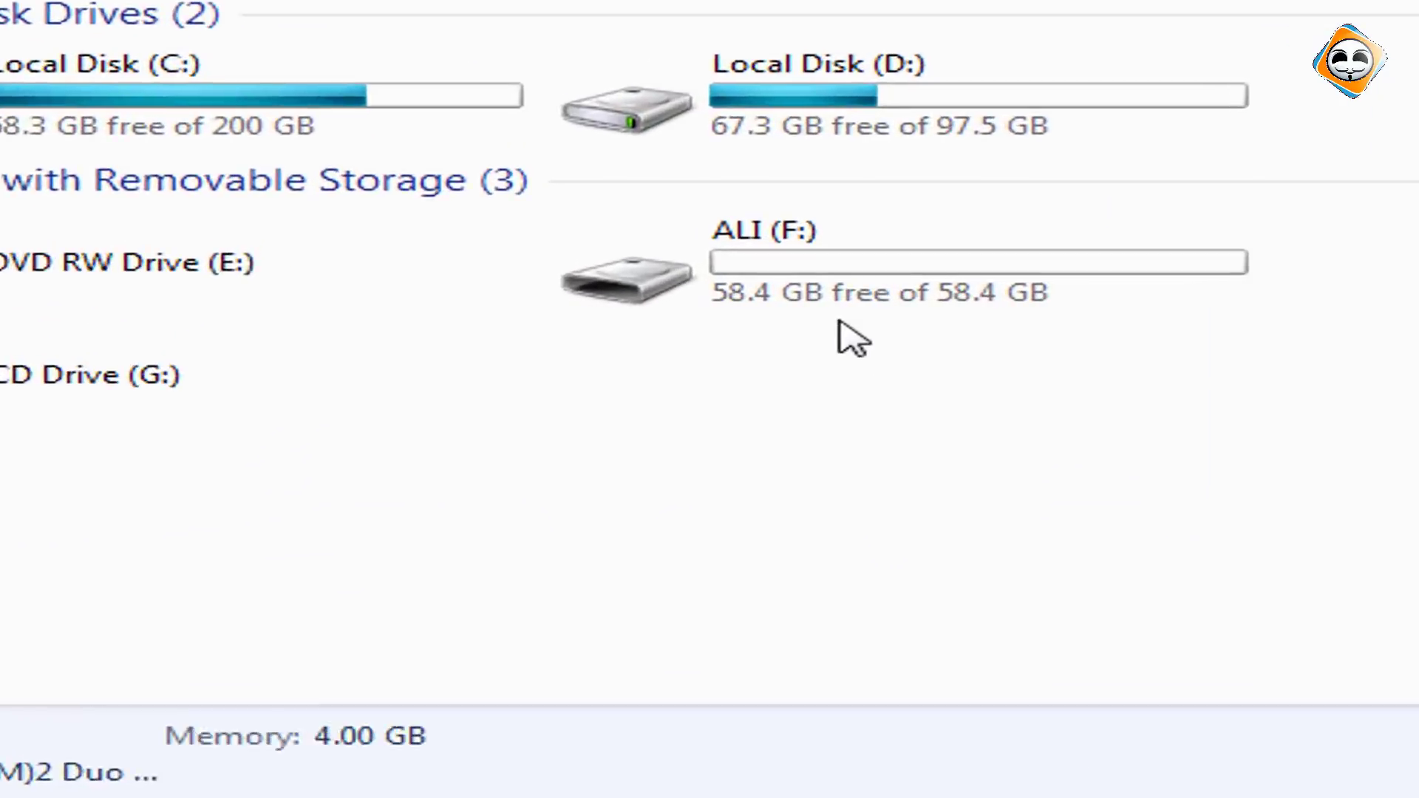
double_click(937, 295)
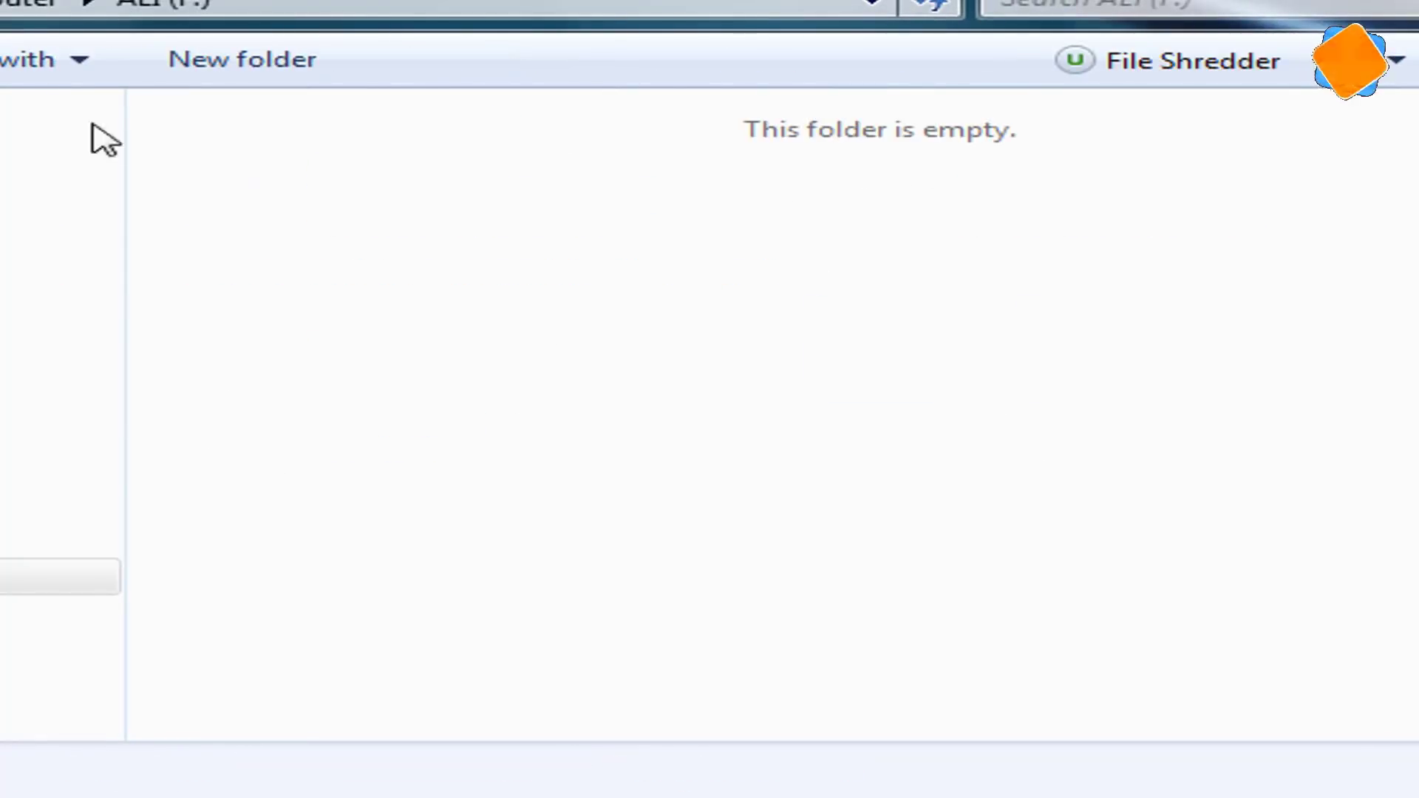
key("BackSpace")
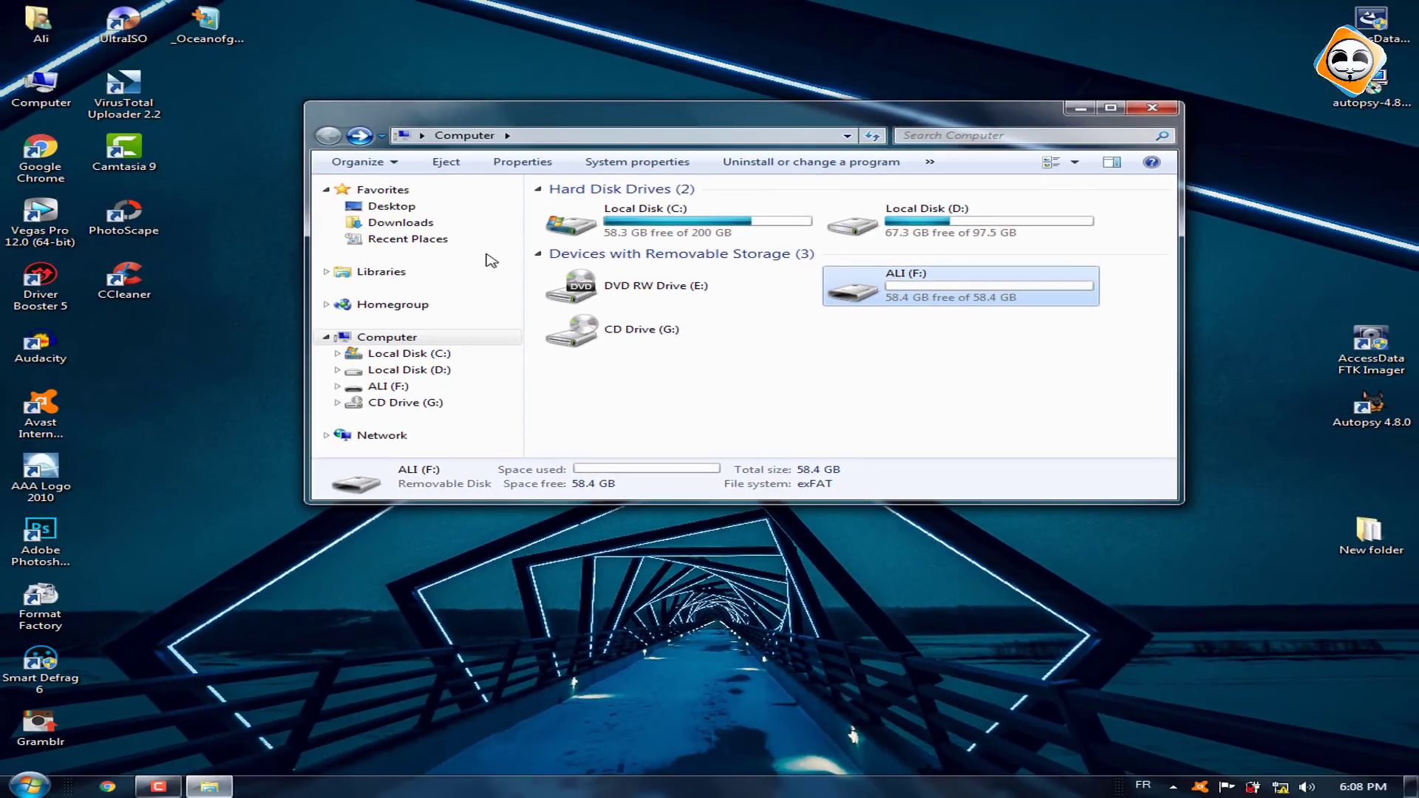
left_click(1081, 108)
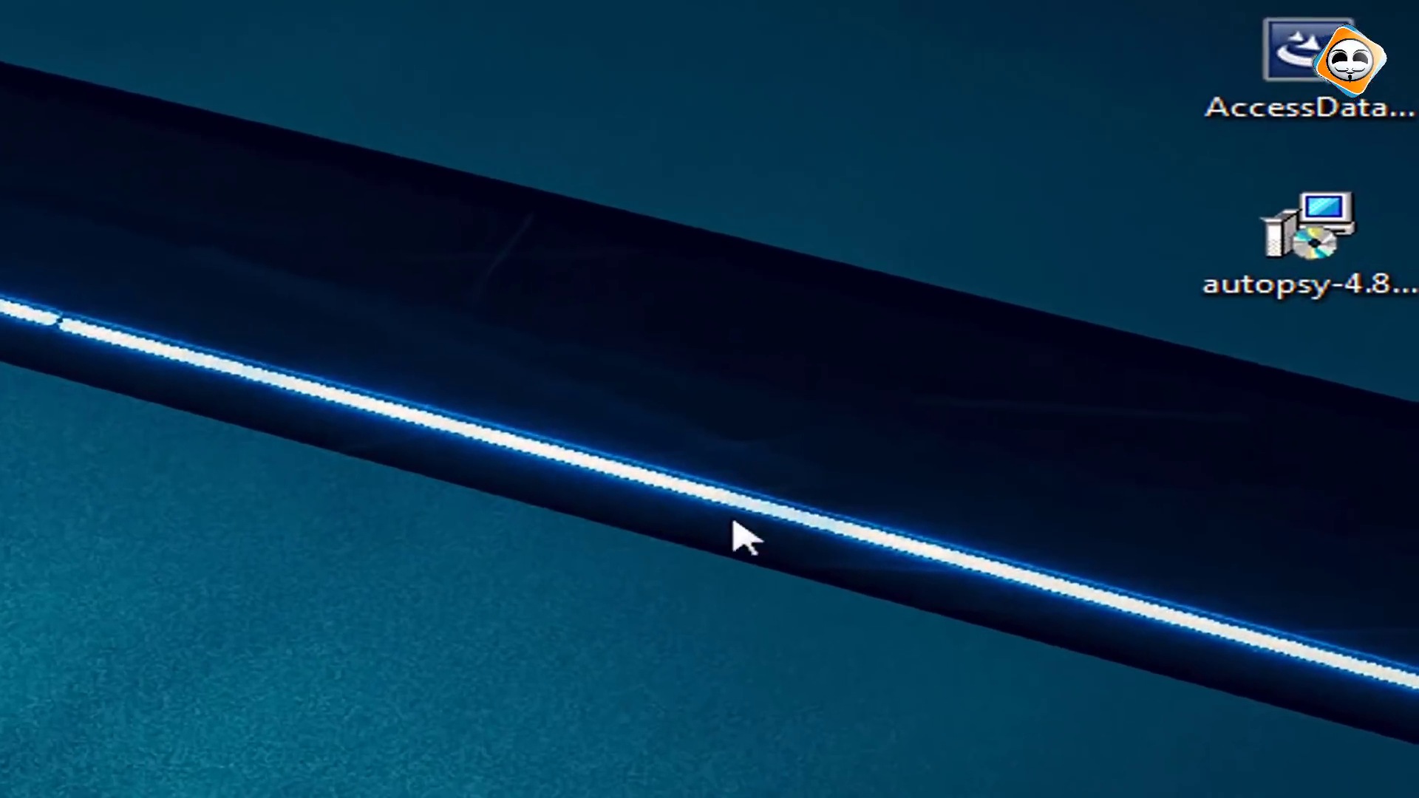
Check the names of the AccessData FTK Imager and Autopsy installers and their shortcuts on the desktop
left_click_drag(1169, 186, 1415, 36)
left_click_drag(613, 118, 613, 74)
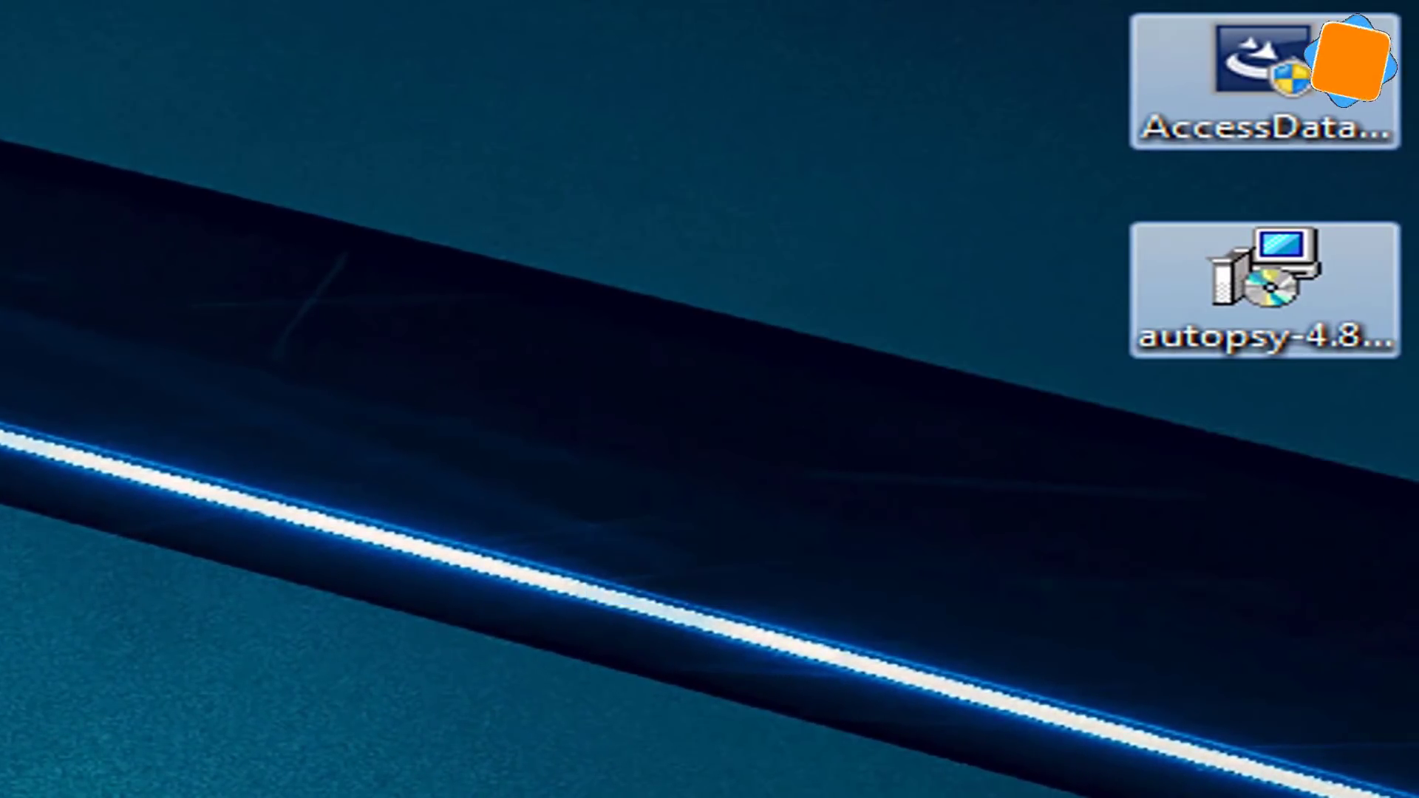
left_click(1209, 142)
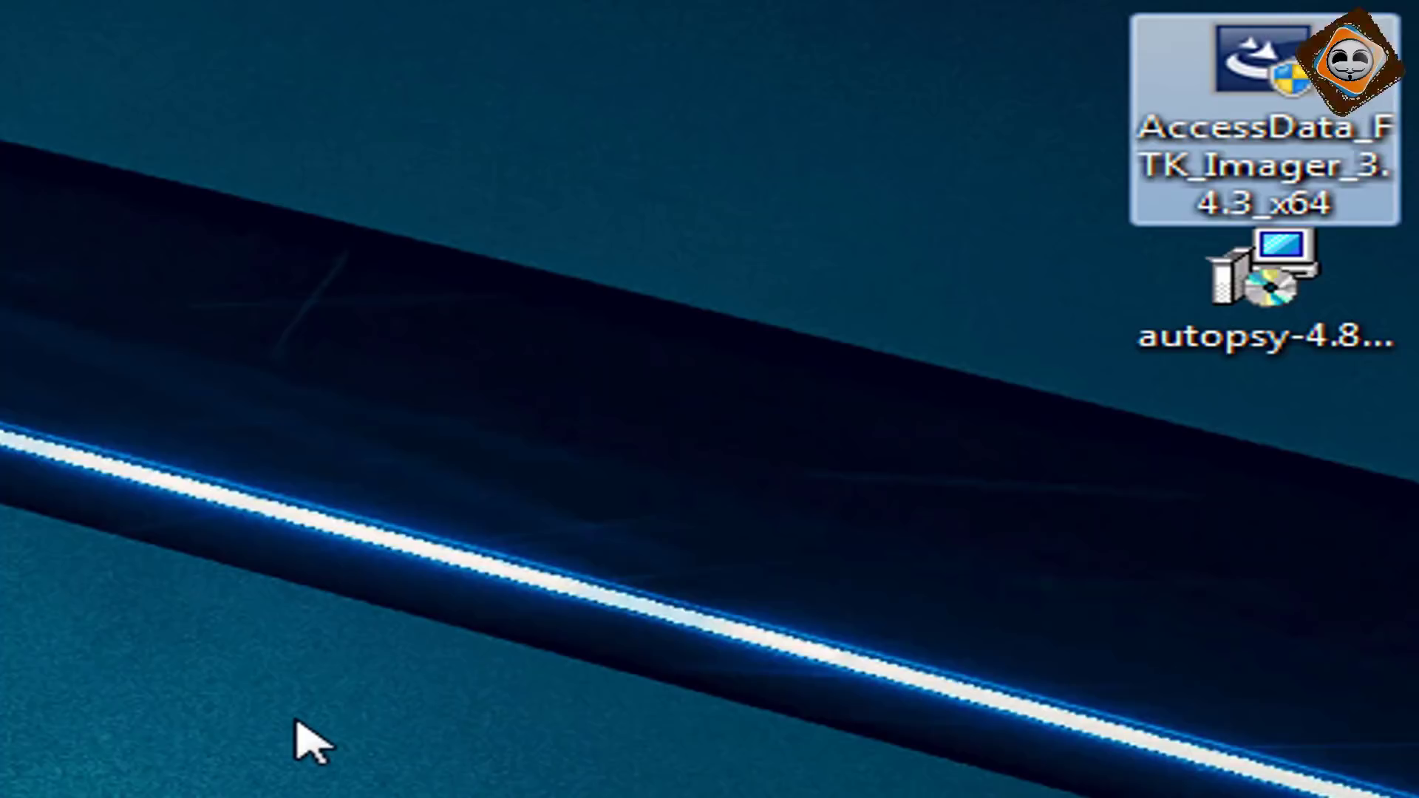
key("Down")
left_click_drag(989, 543, 1404, 307)
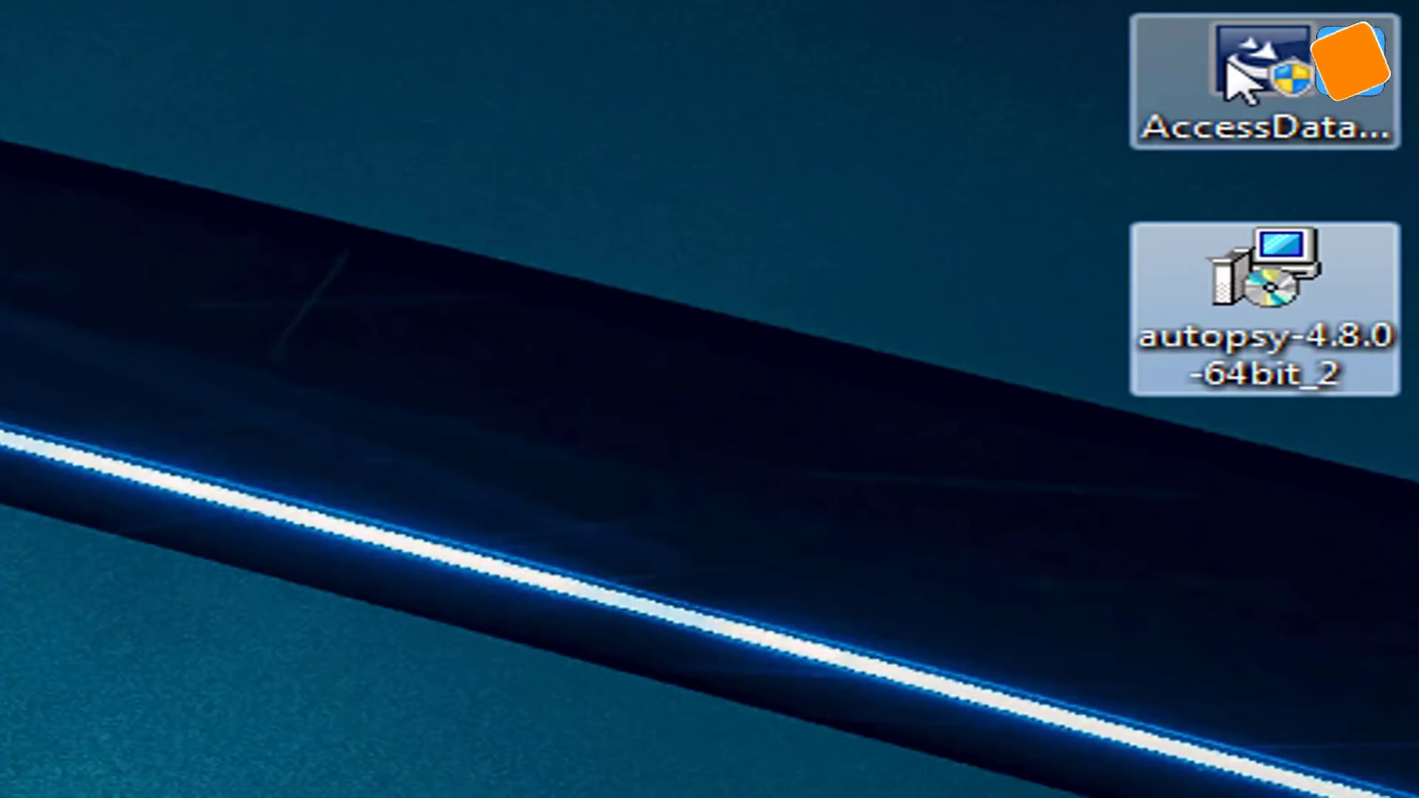
left_click(1248, 52)
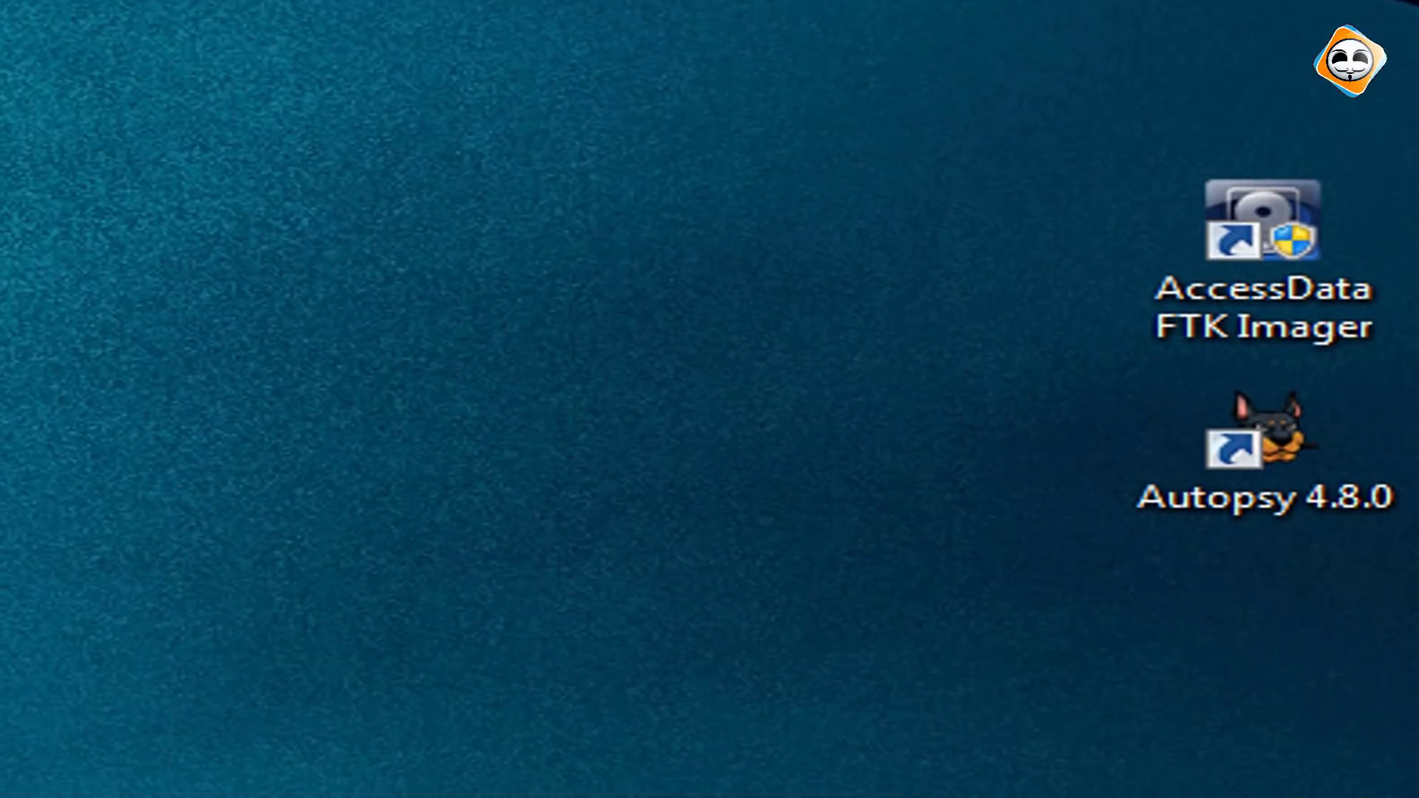
left_click_drag(866, 1, 1413, 346)
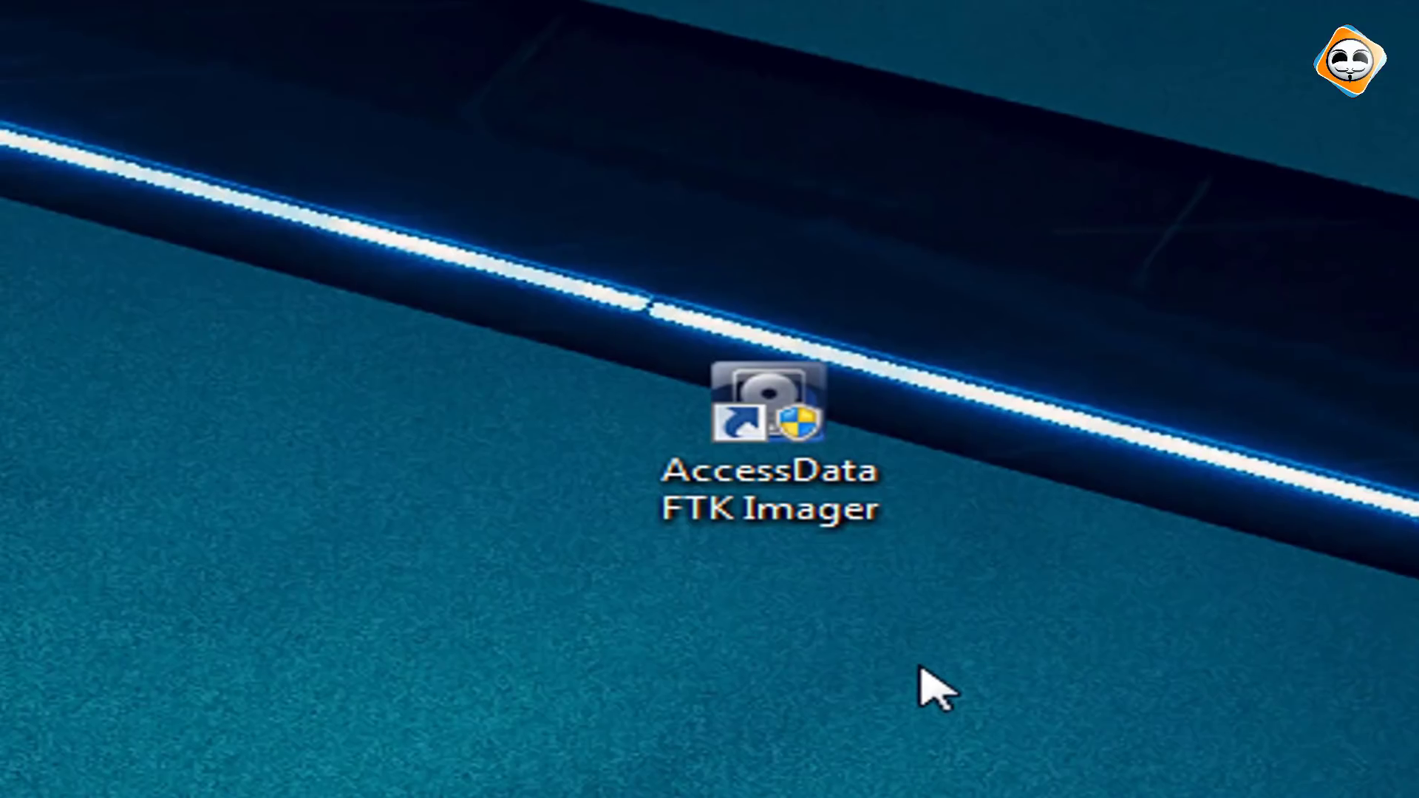
Launch AccessData FTK Imager from its desktop shortcut
left_click_drag(1109, 271, 273, 674)
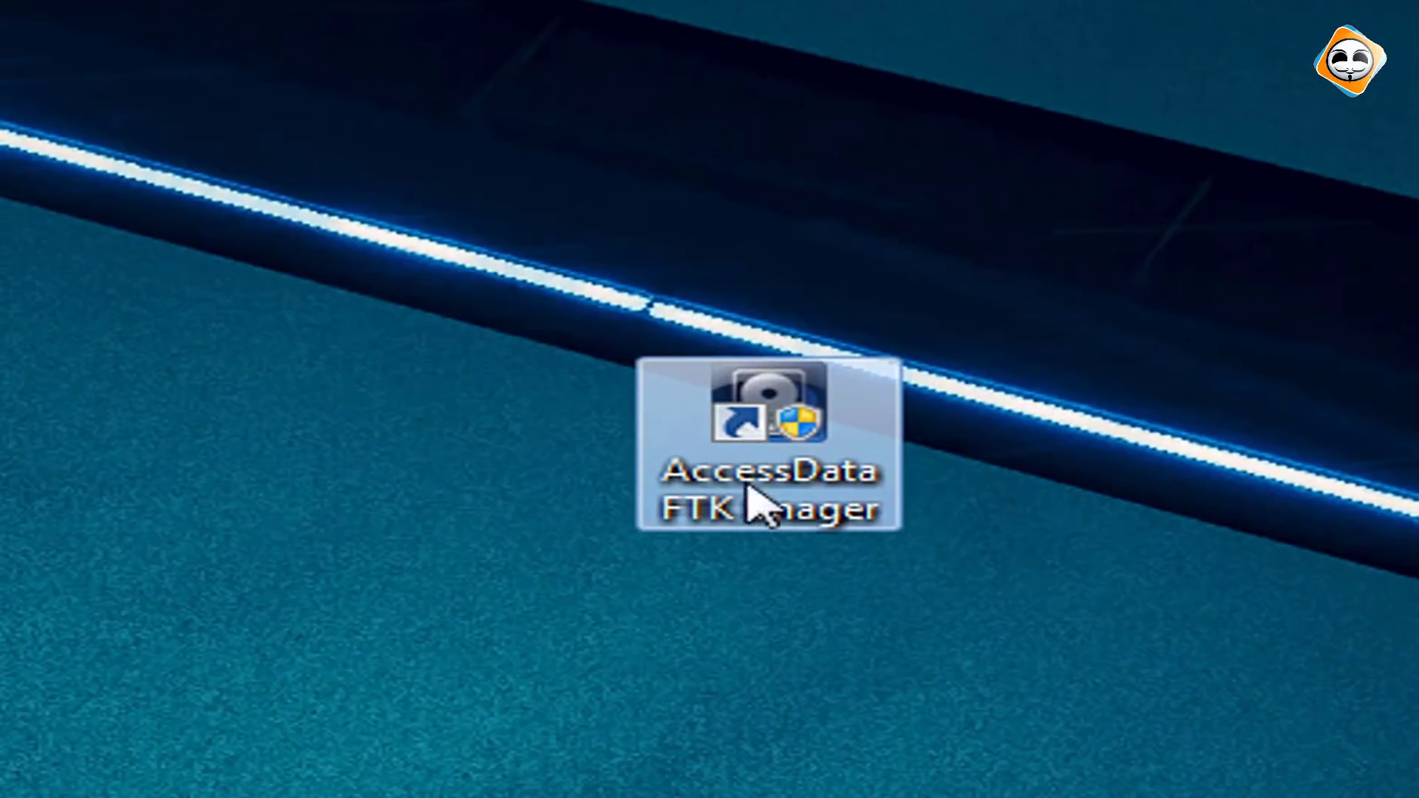
left_click(1282, 611)
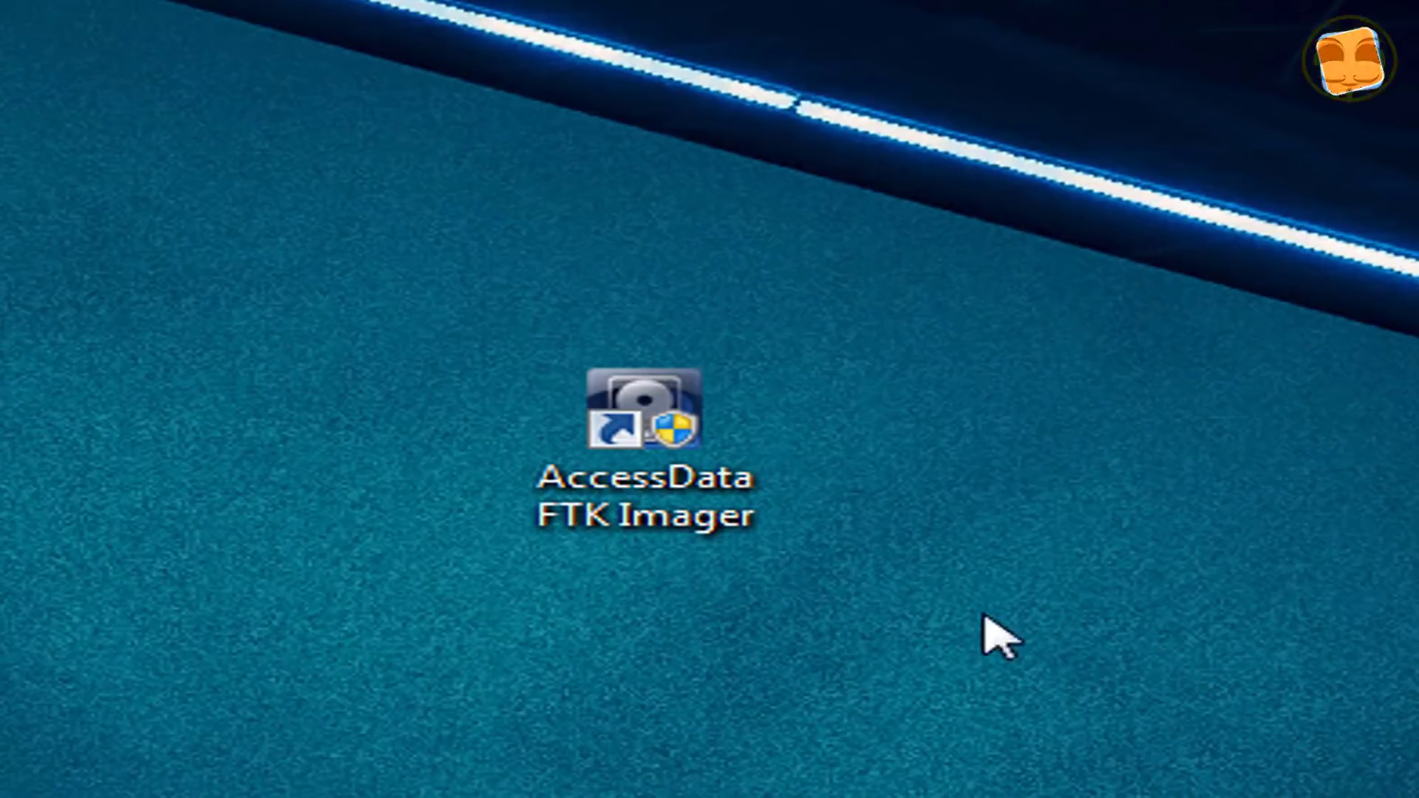
left_click(648, 436)
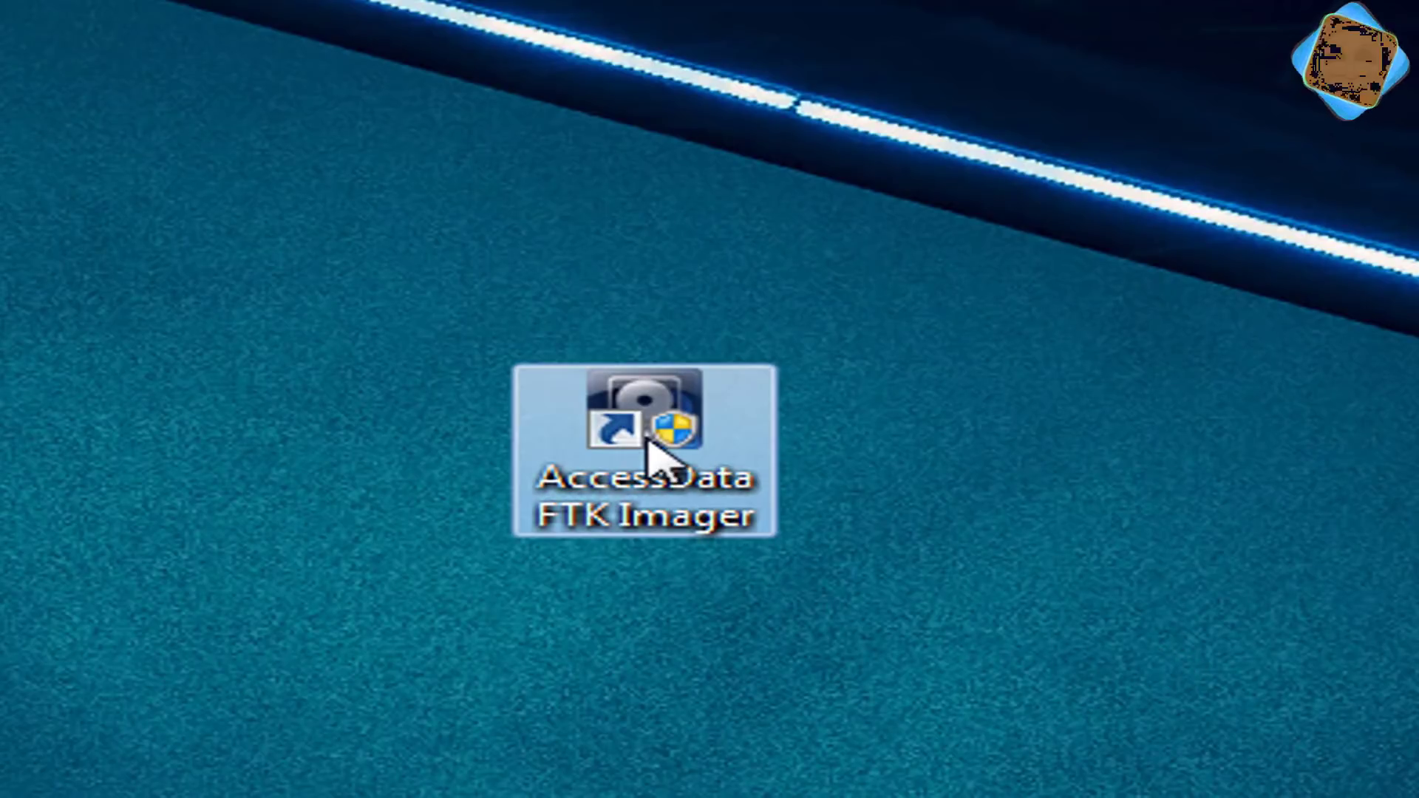
double_click(648, 440)
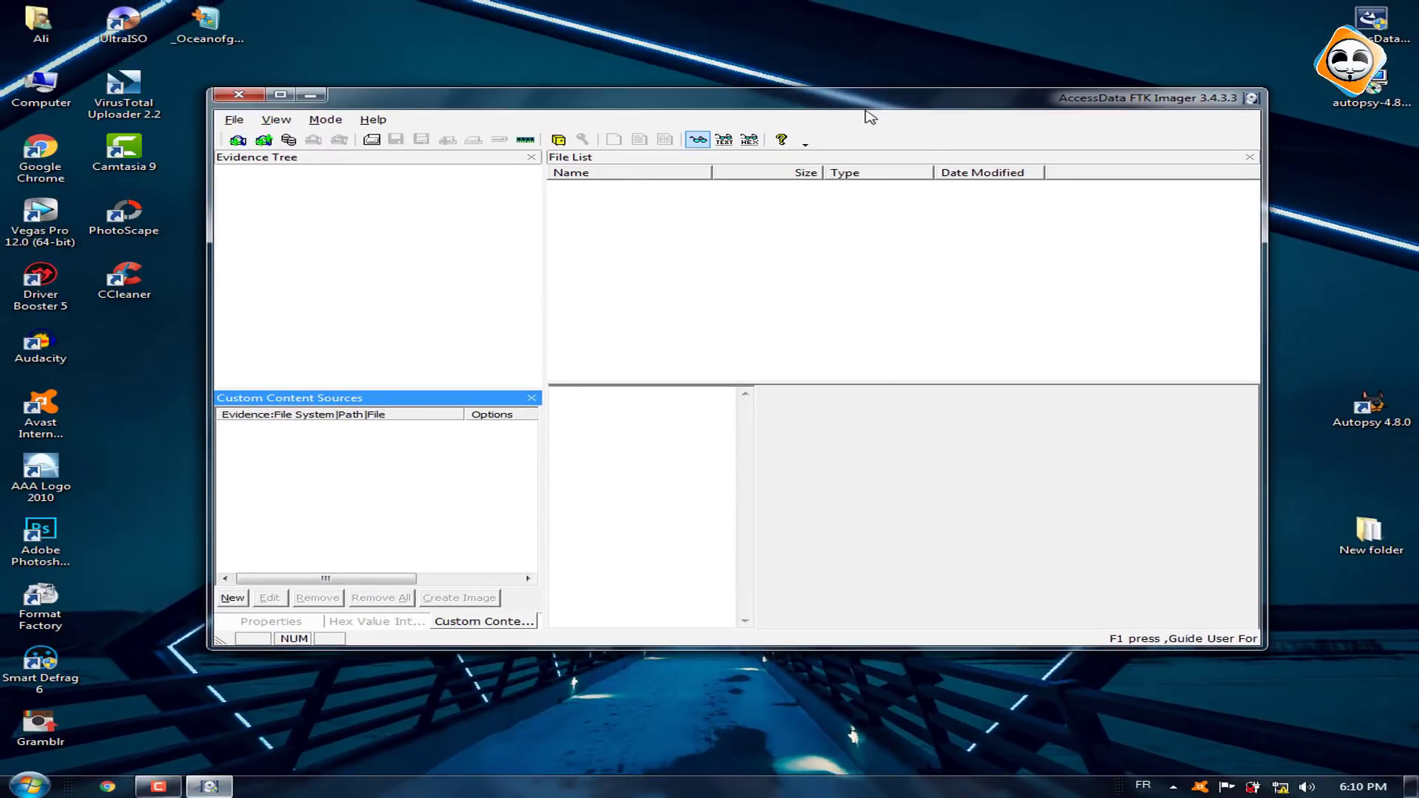
left_click_drag(870, 116, 859, 119)
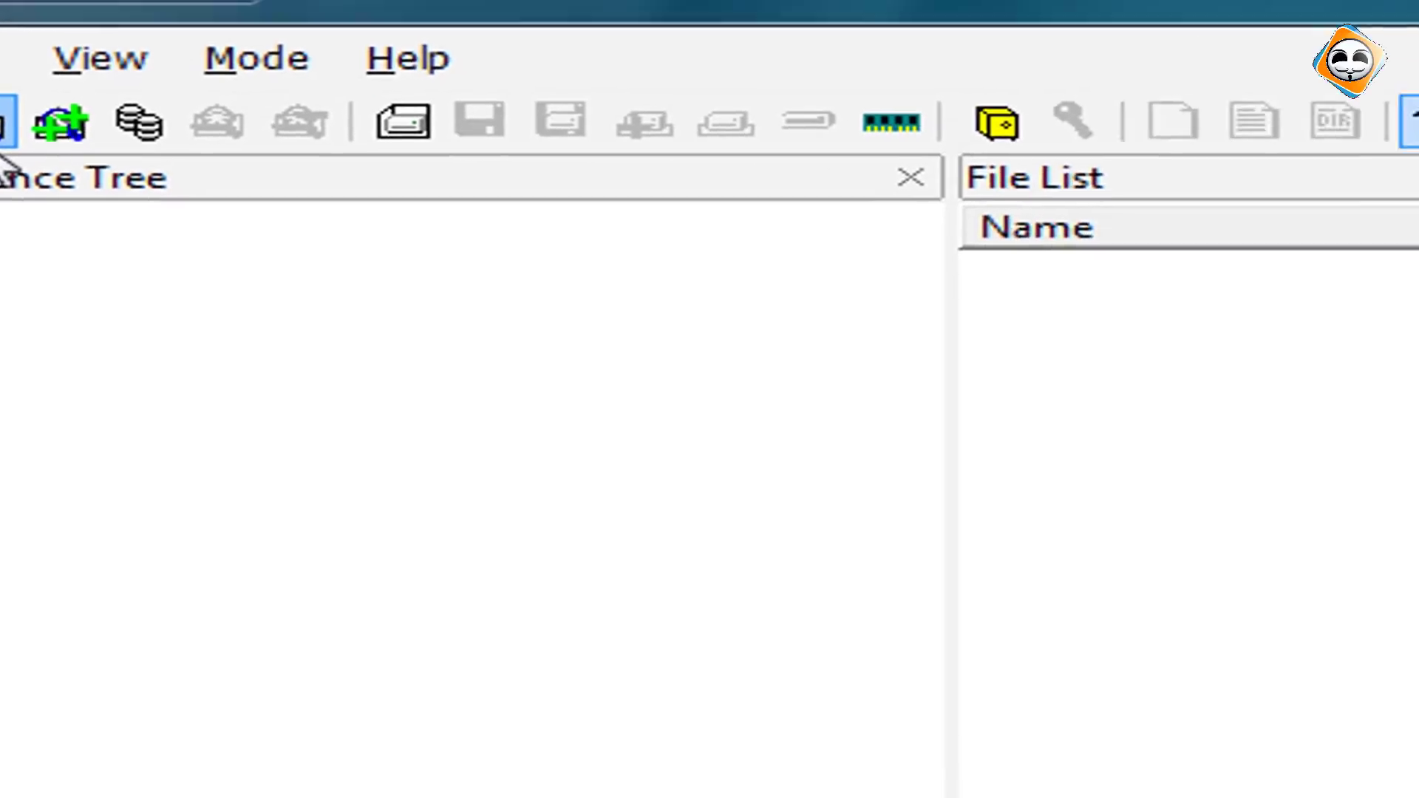
Add an evidence item of type Physical Drive, using \\.\PHYSICALDRIVE0 as the source drive
left_click(304, 305)
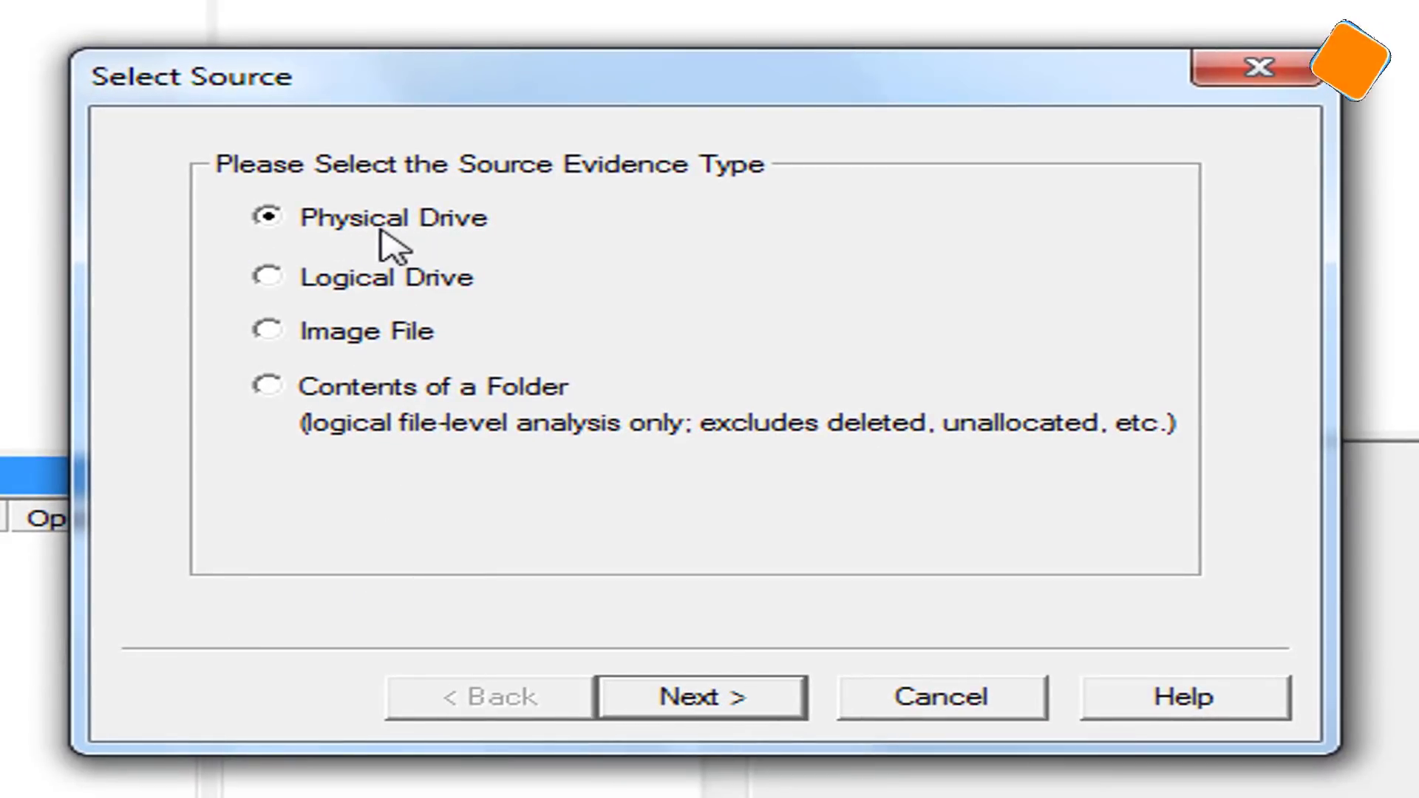
left_click(761, 706)
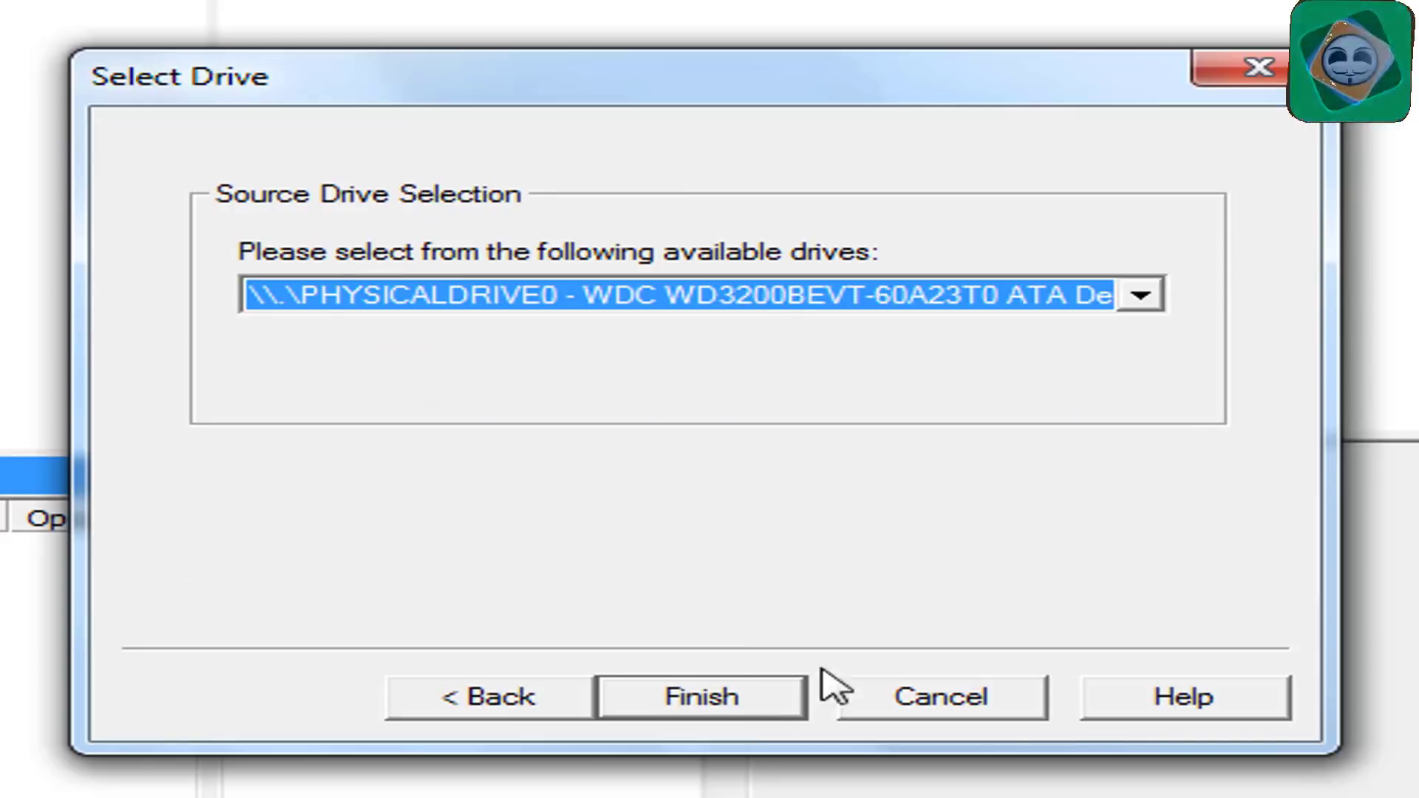
left_click(904, 303)
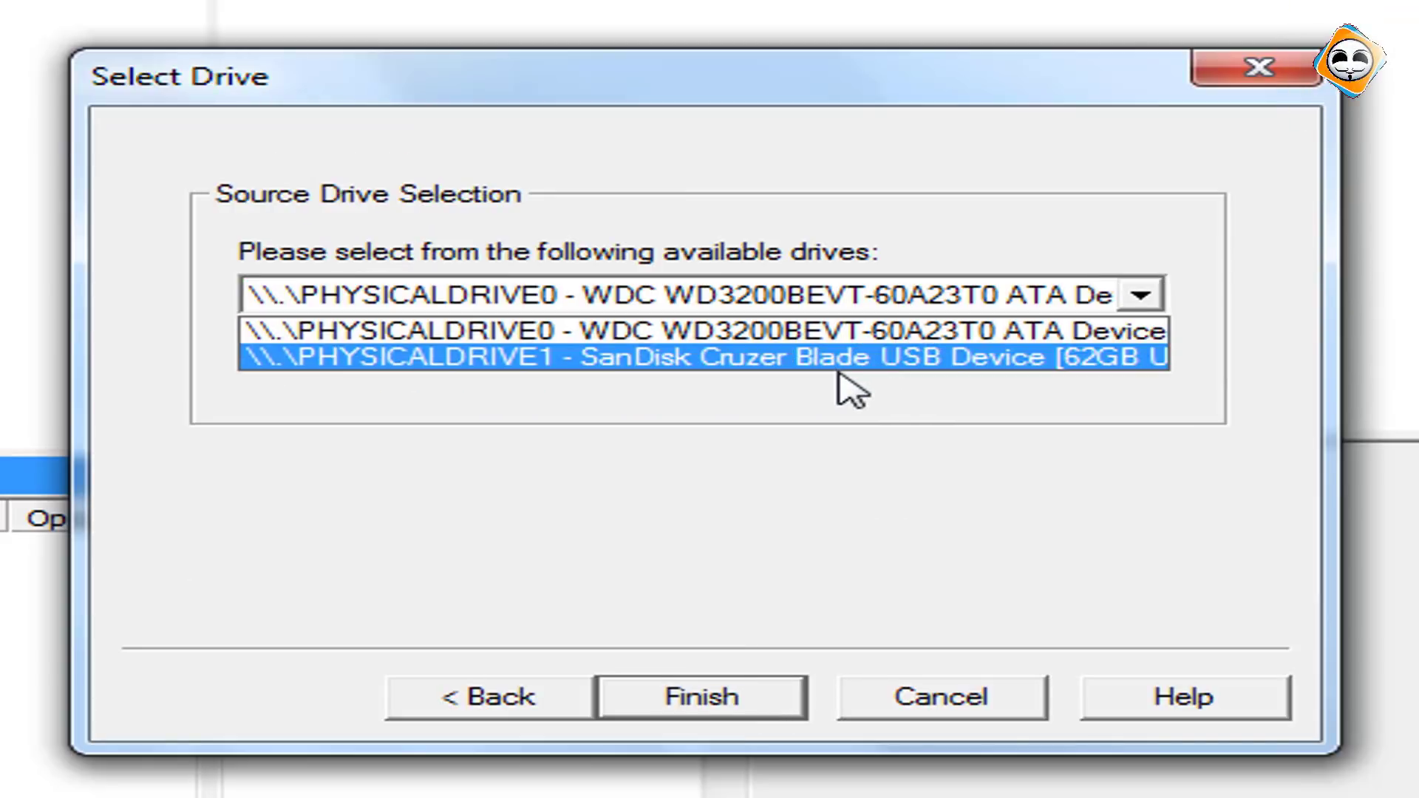
left_click(611, 374)
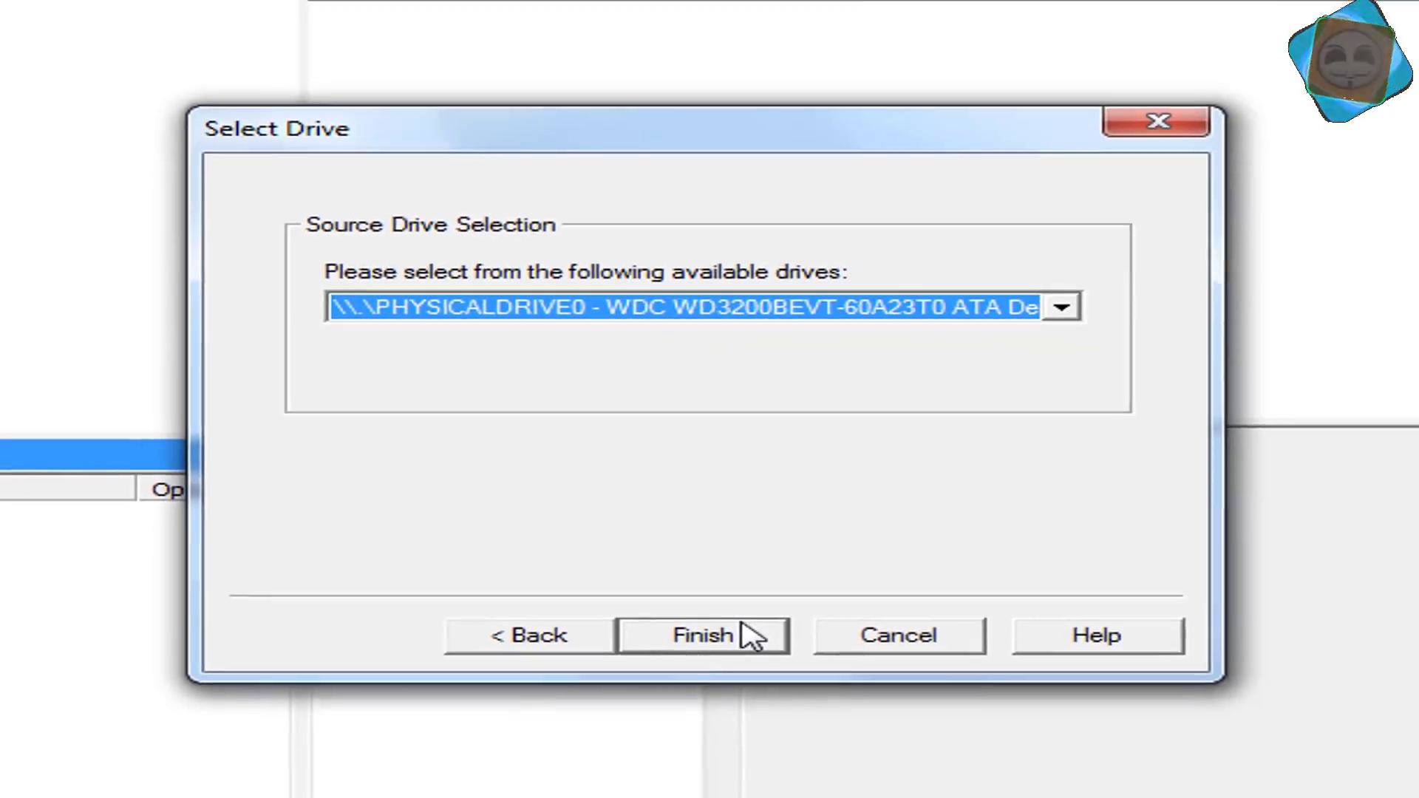
left_click(758, 698)
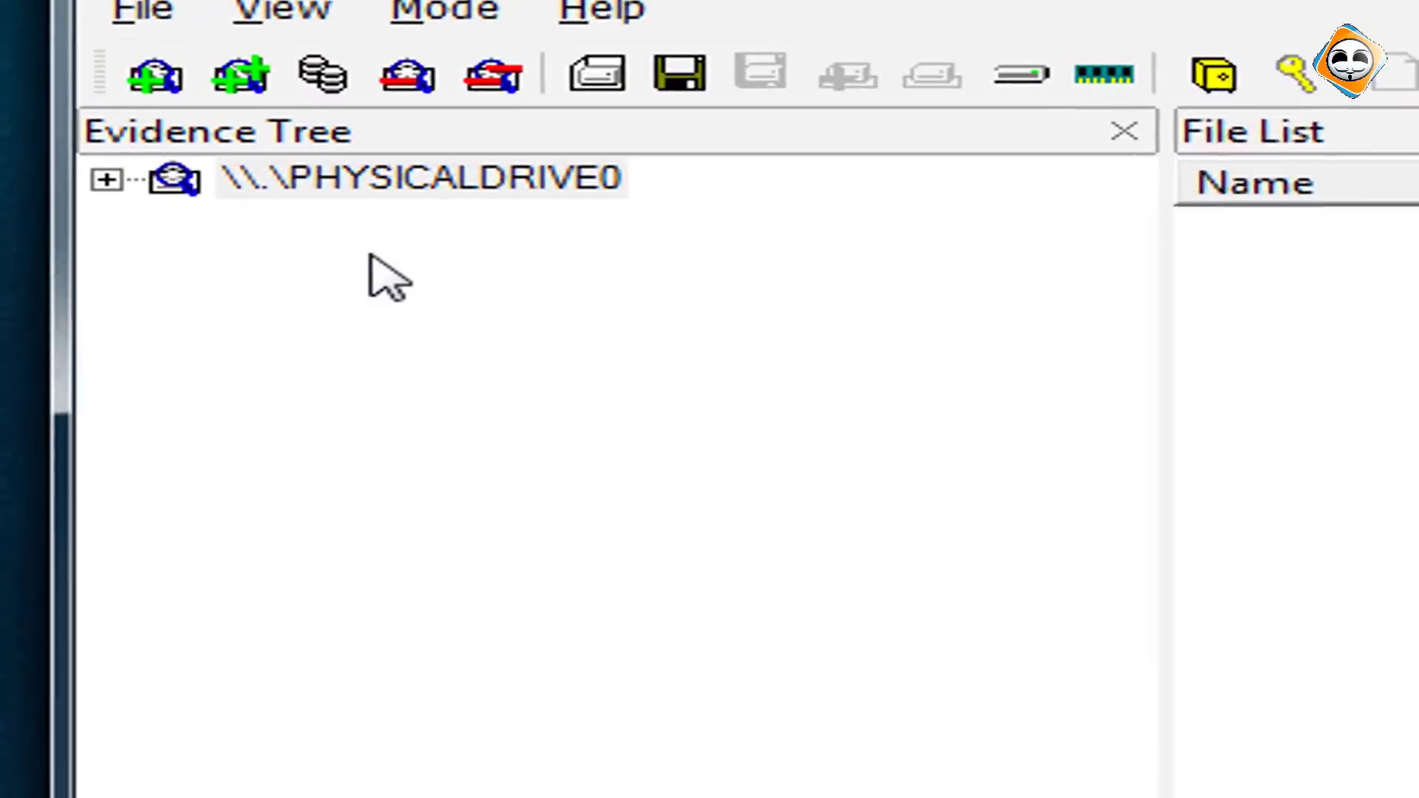
Begin a disk image export of \\.\PHYSICALDRIVE0 and add a Raw (dd) destination, leaving the evidence item information blank
left_click(86, 125)
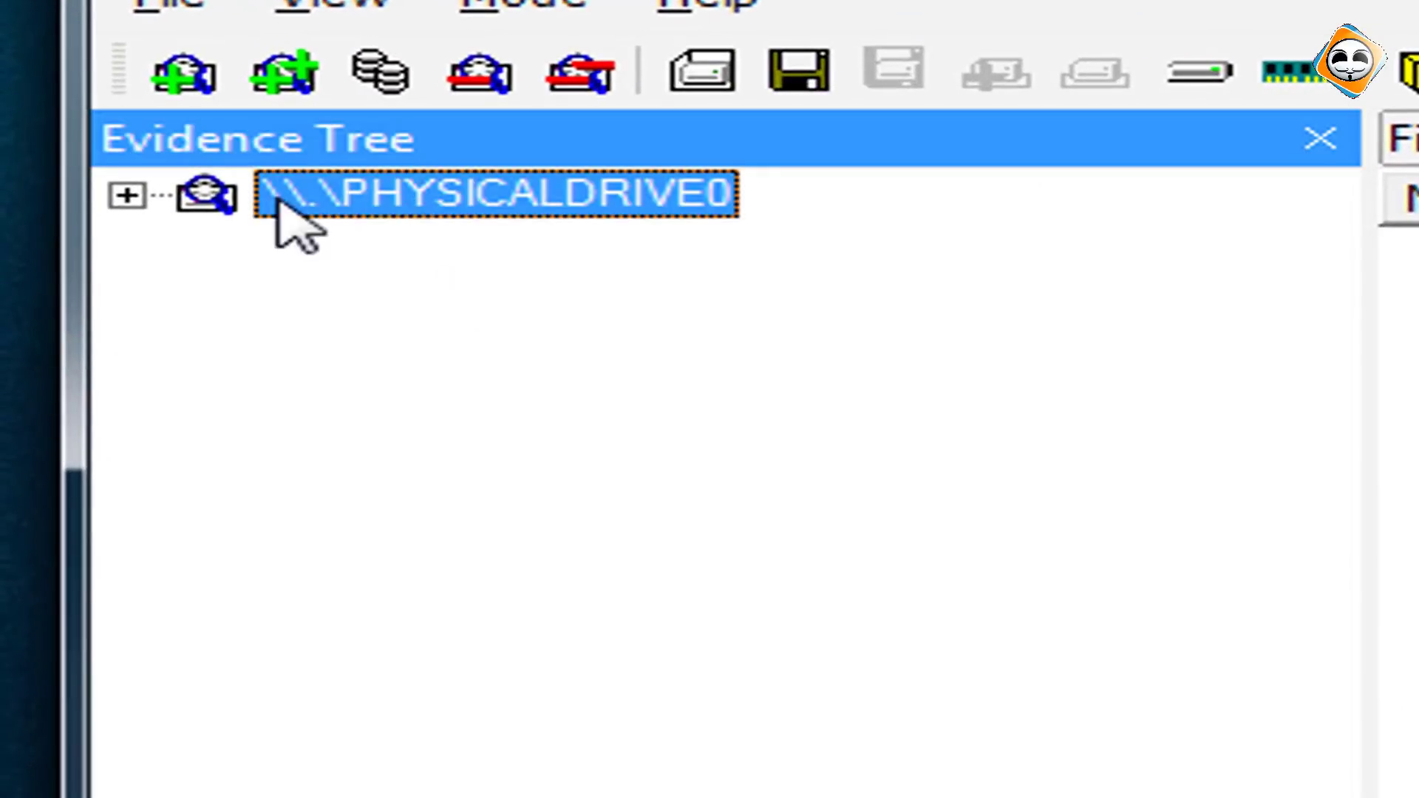
right_click(385, 199)
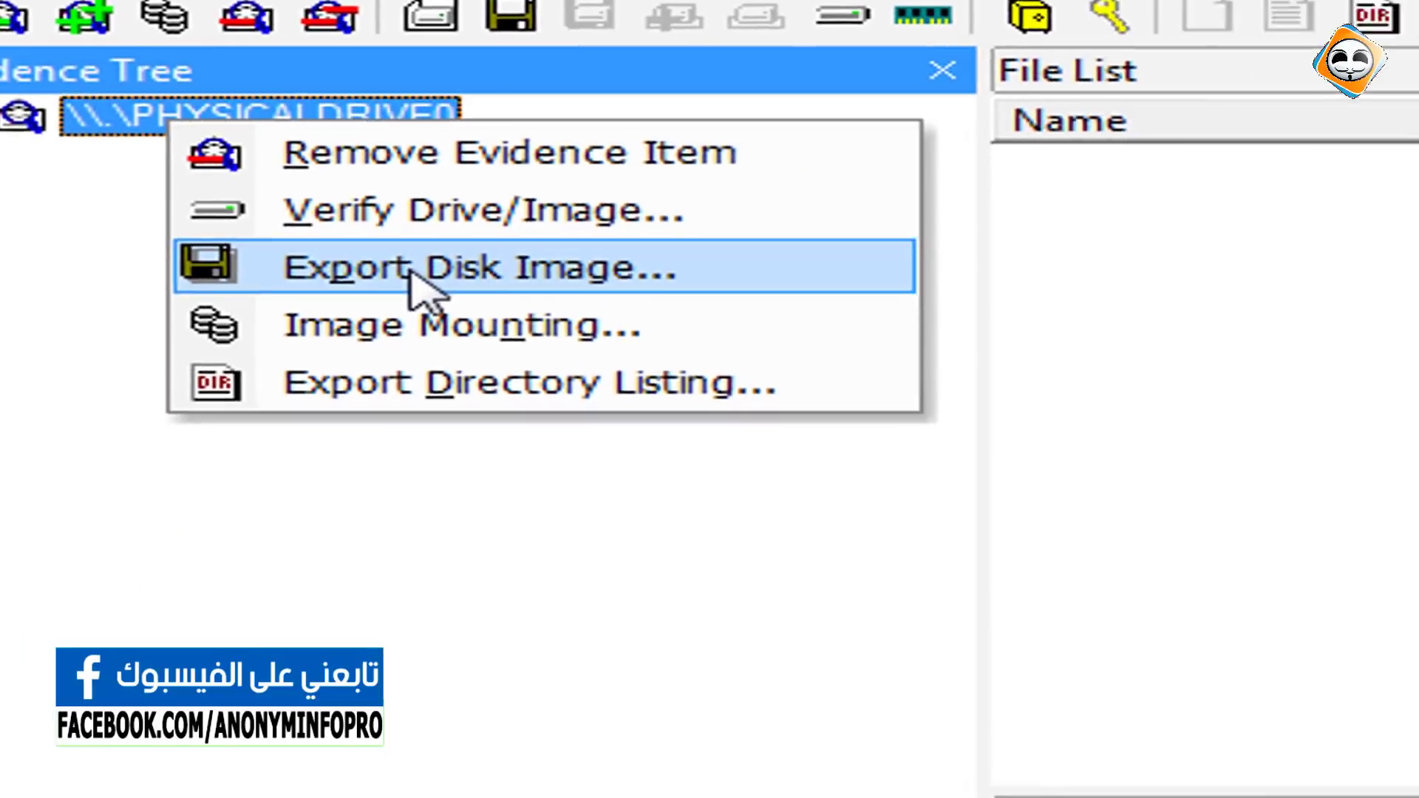
left_click(772, 379)
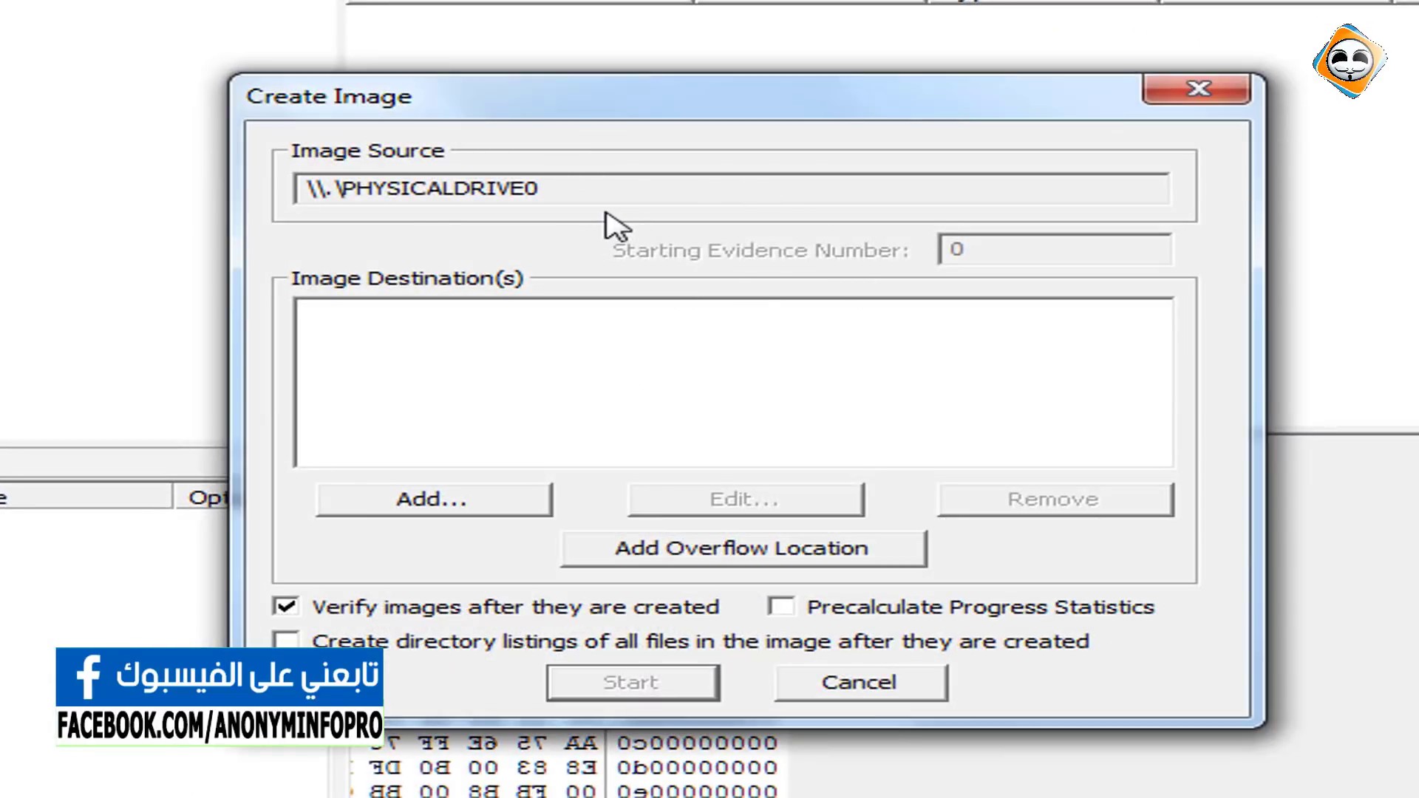
left_click(489, 490)
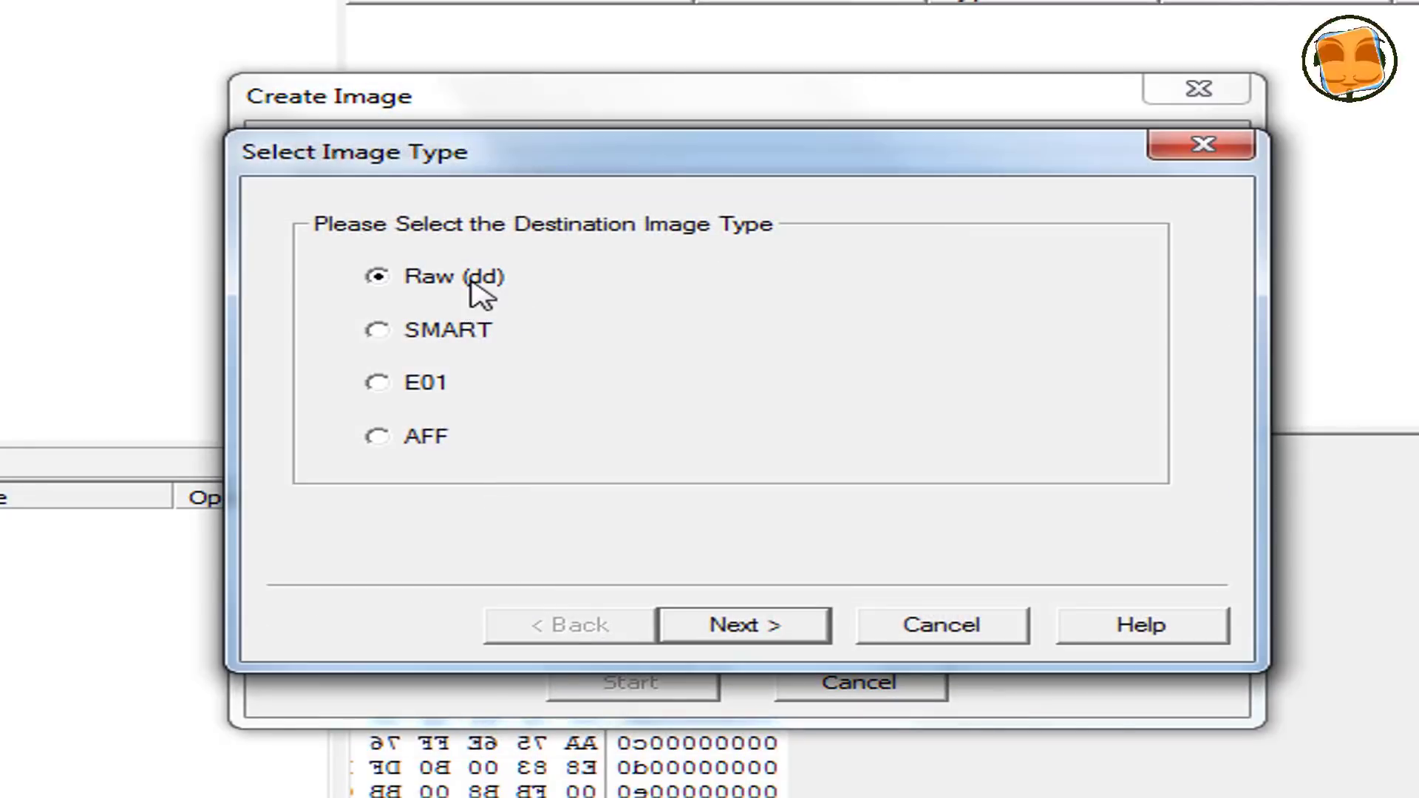
left_click(782, 625)
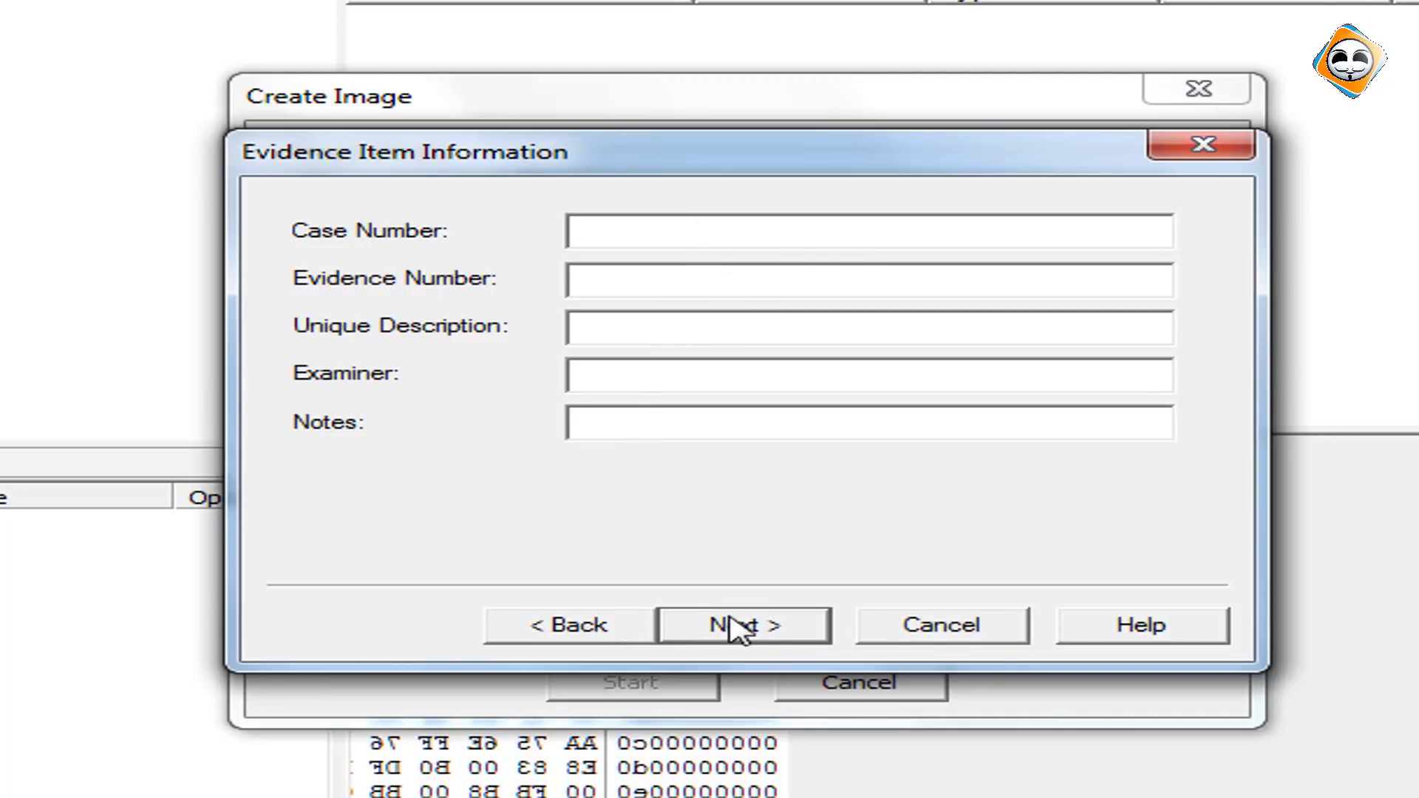
left_click(754, 625)
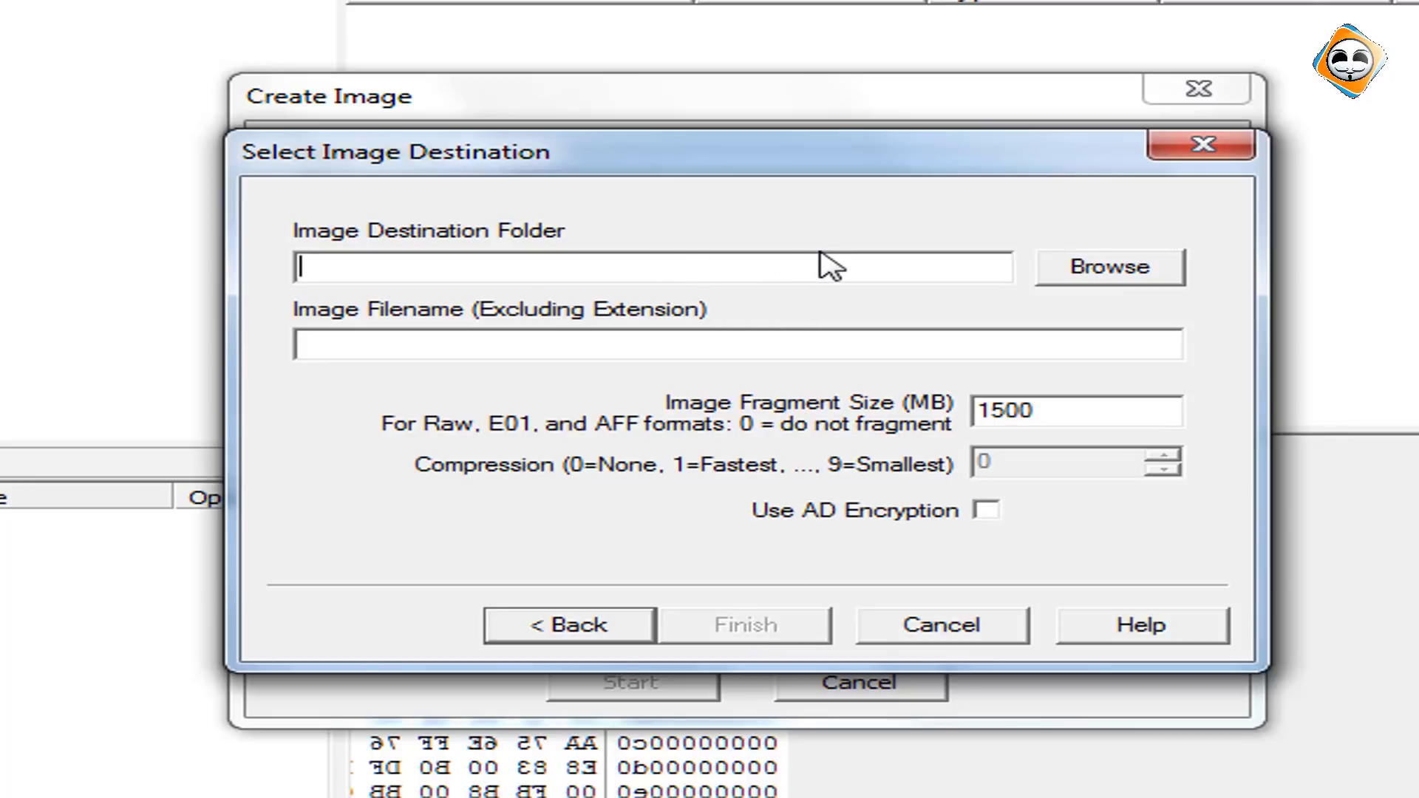
Set the user's profile folder as destination and the user's first name as image filename, and start creating the image
left_click(1106, 275)
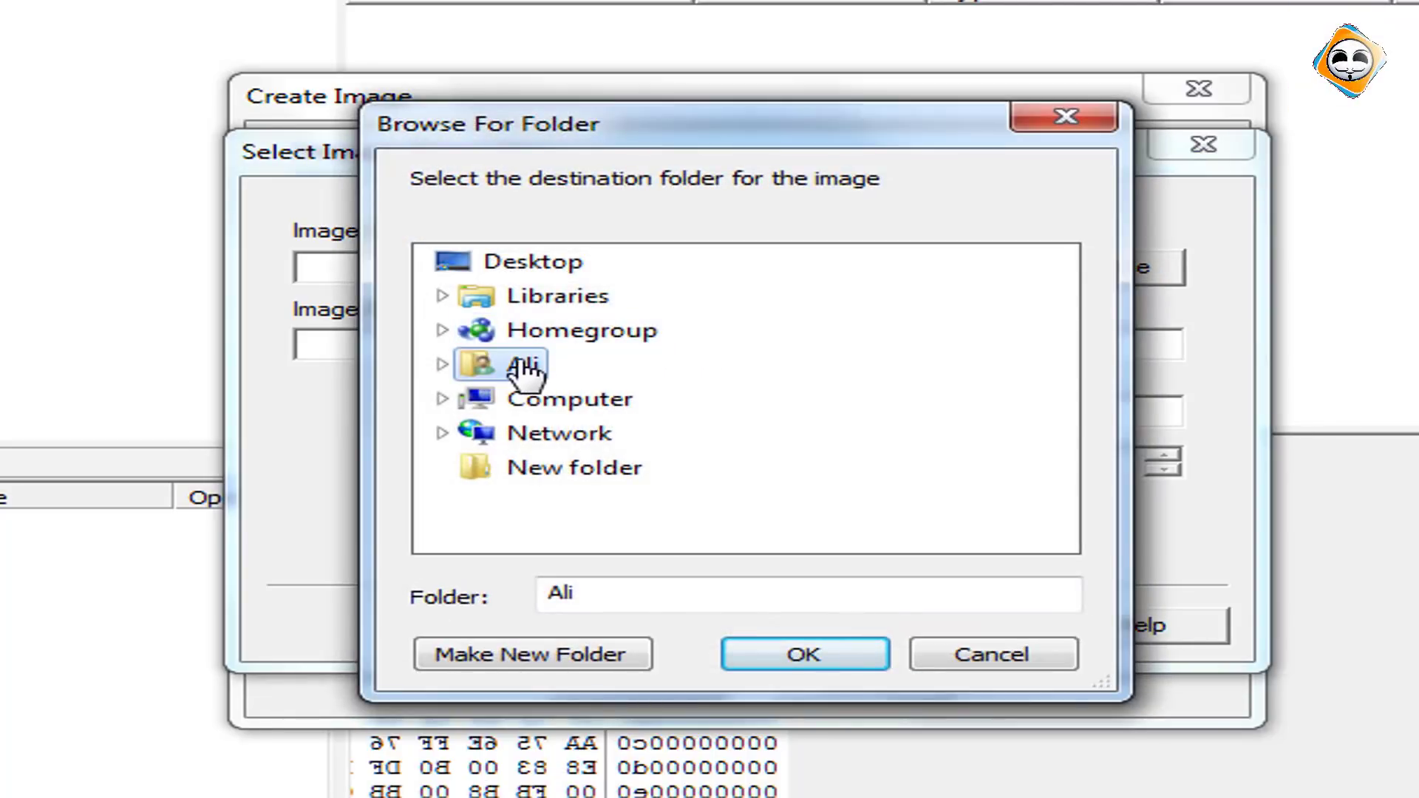
double_click(524, 367)
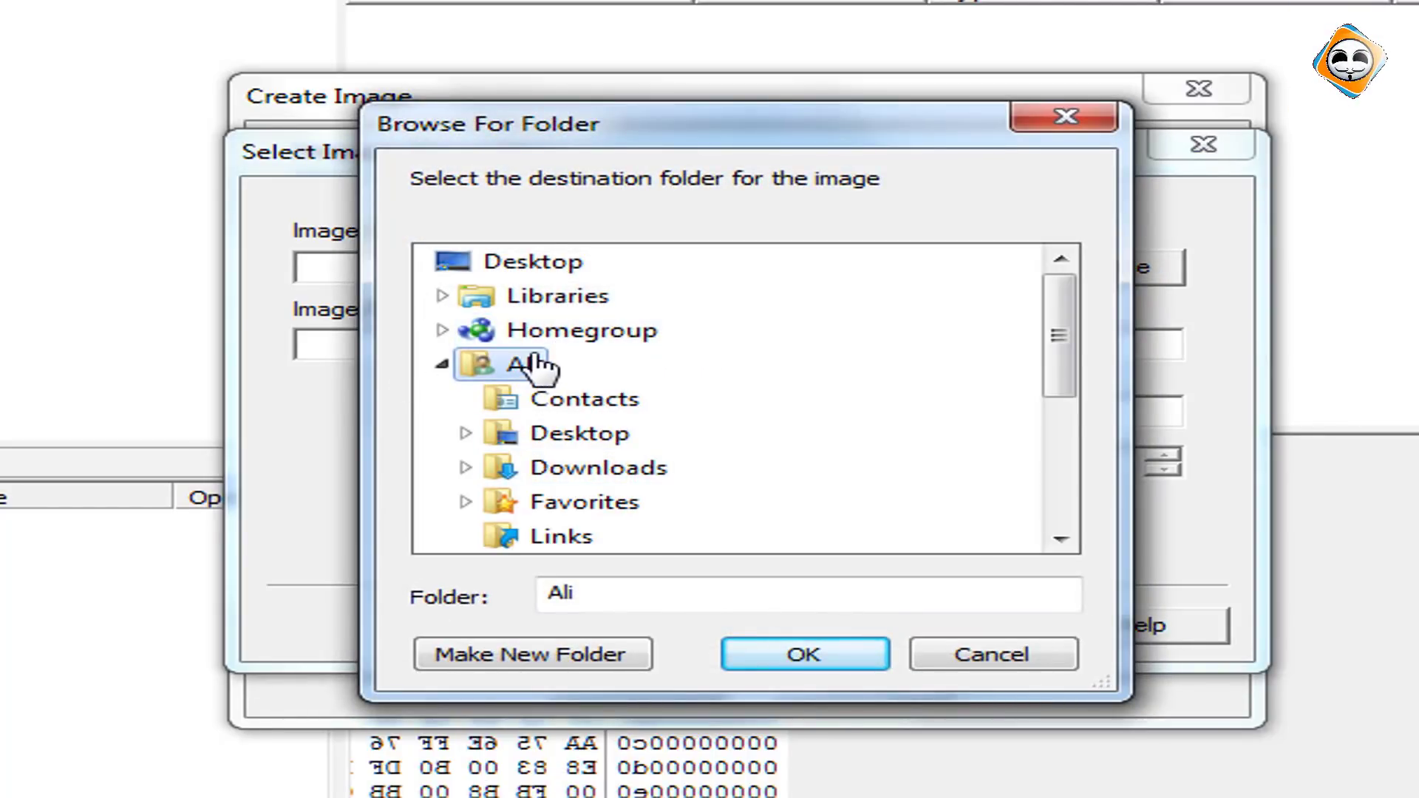
left_click(835, 656)
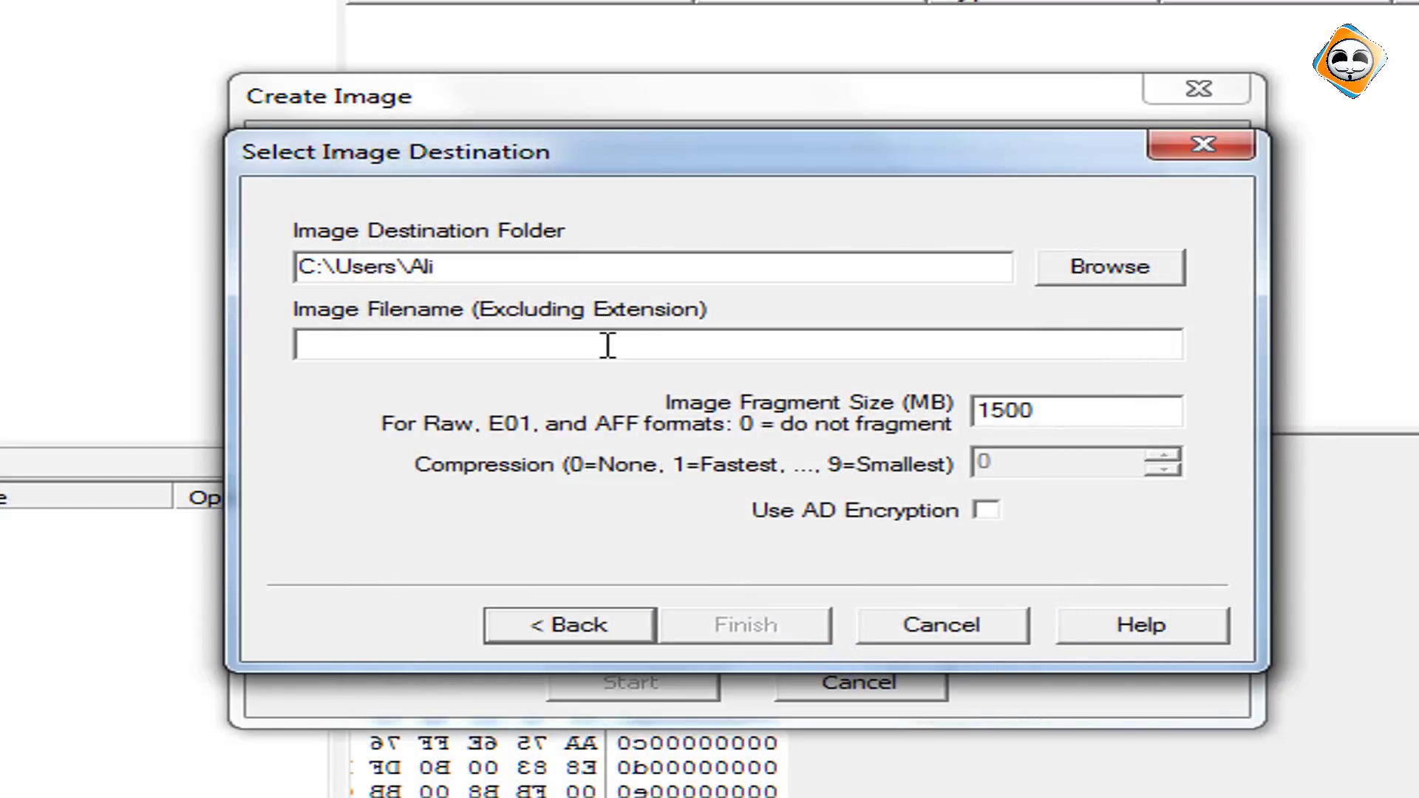
left_click(651, 343)
type("ali")
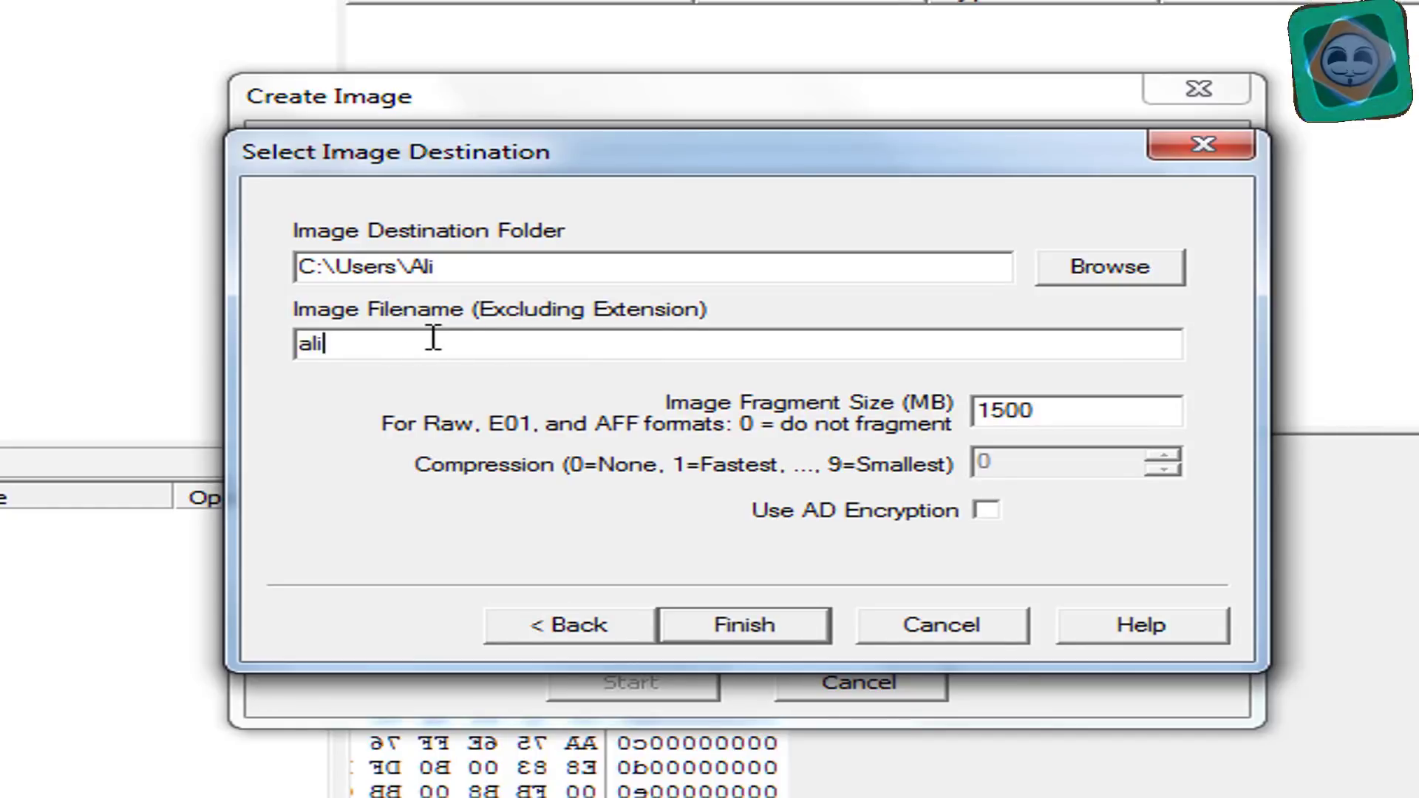
left_click(736, 634)
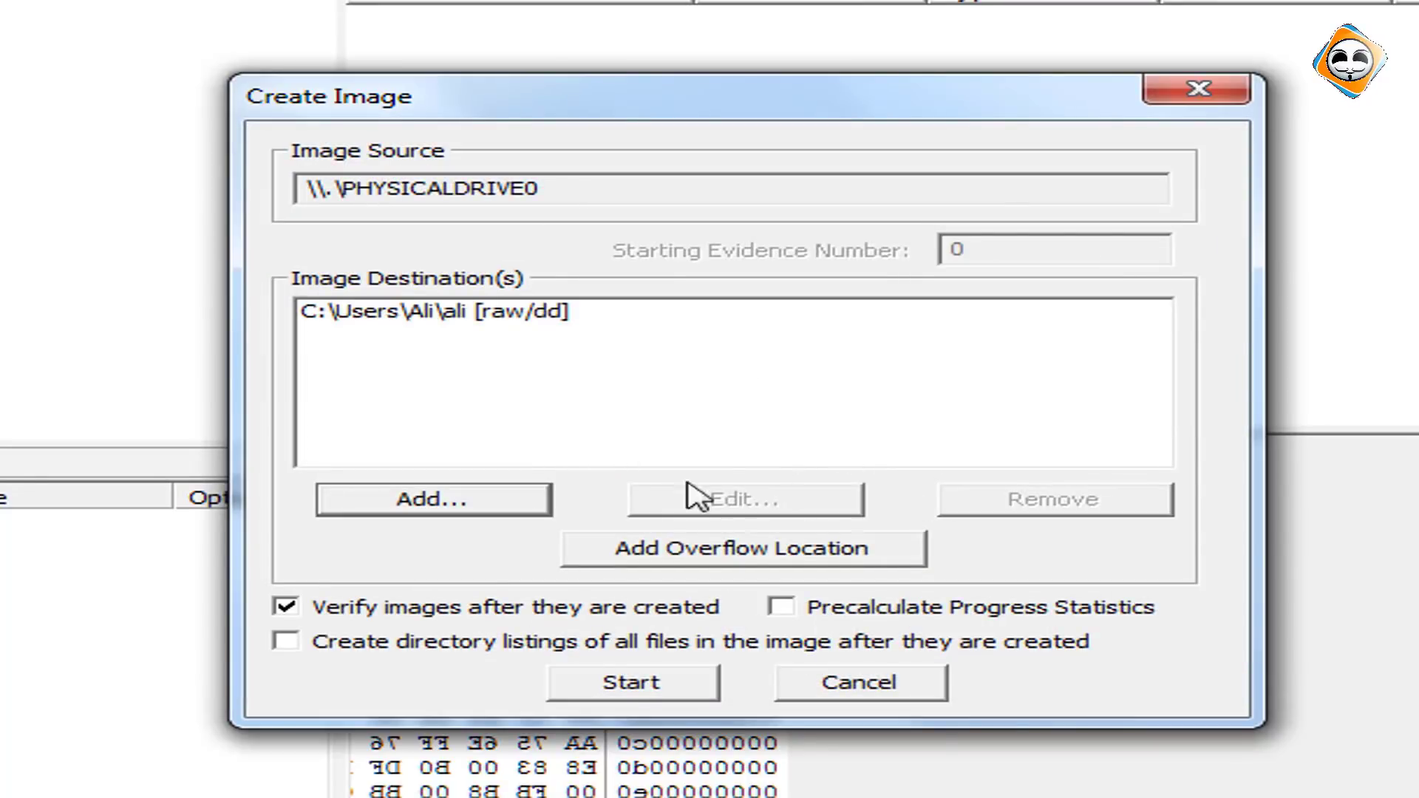
left_click(650, 684)
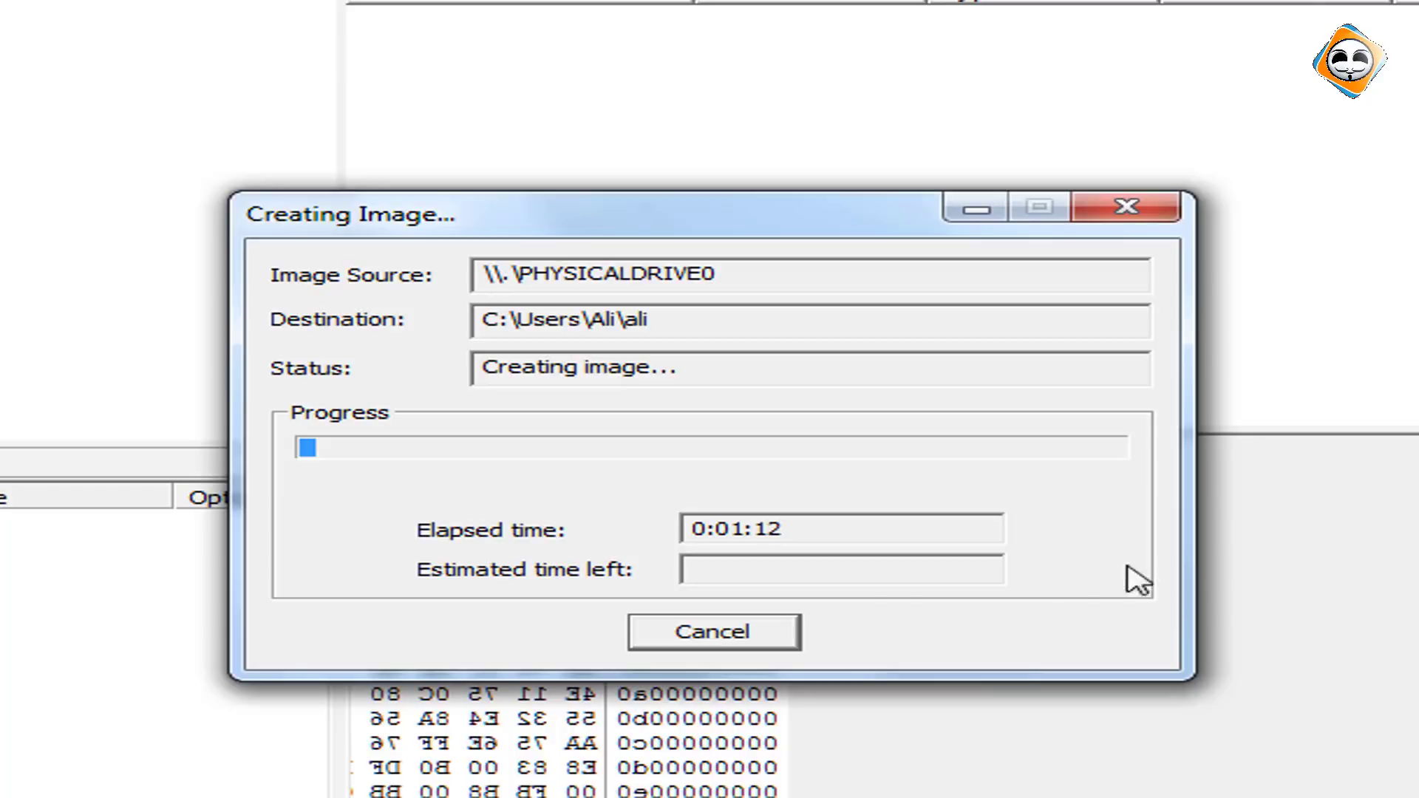
Cancel the running image creation and confirm the cancellation
left_click(739, 632)
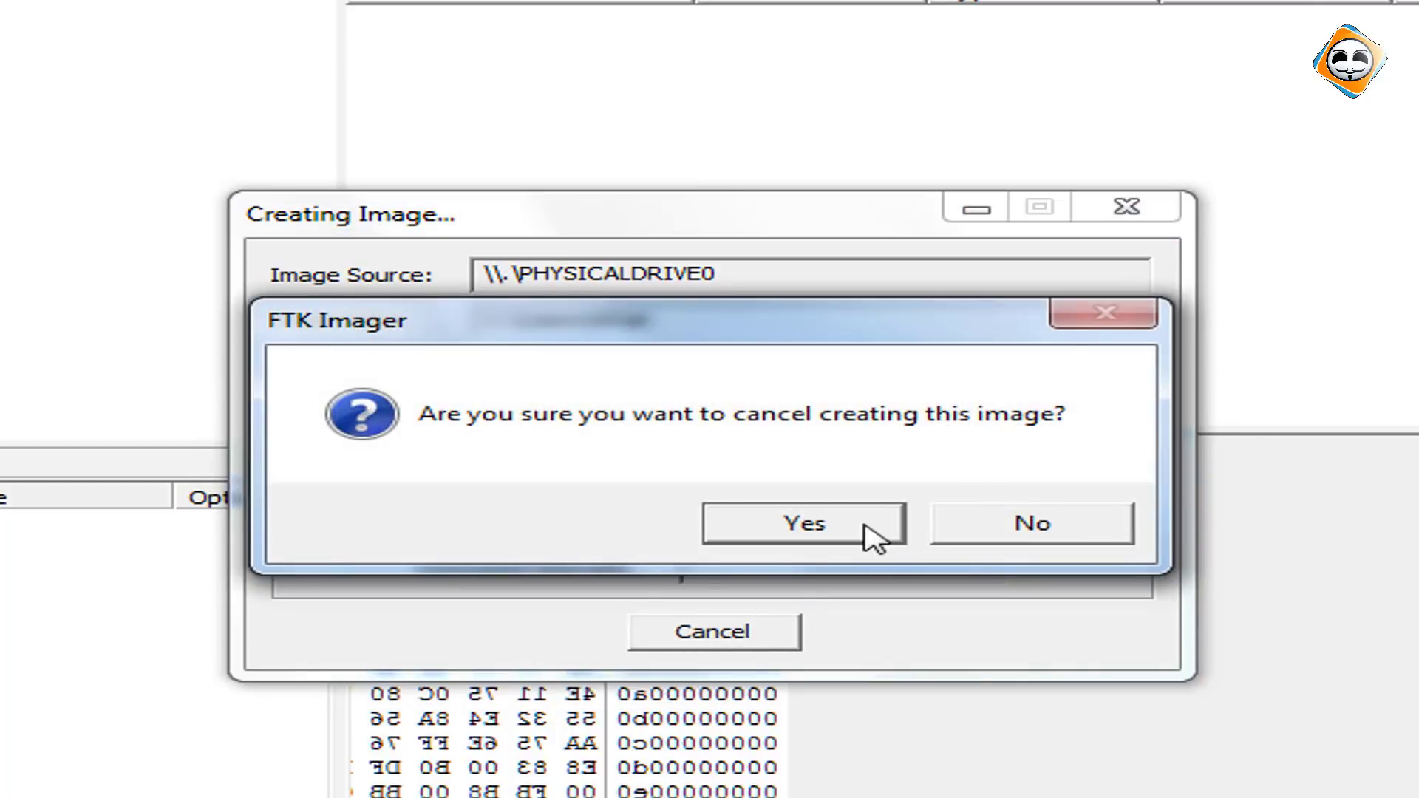
left_click(804, 524)
key("Return")
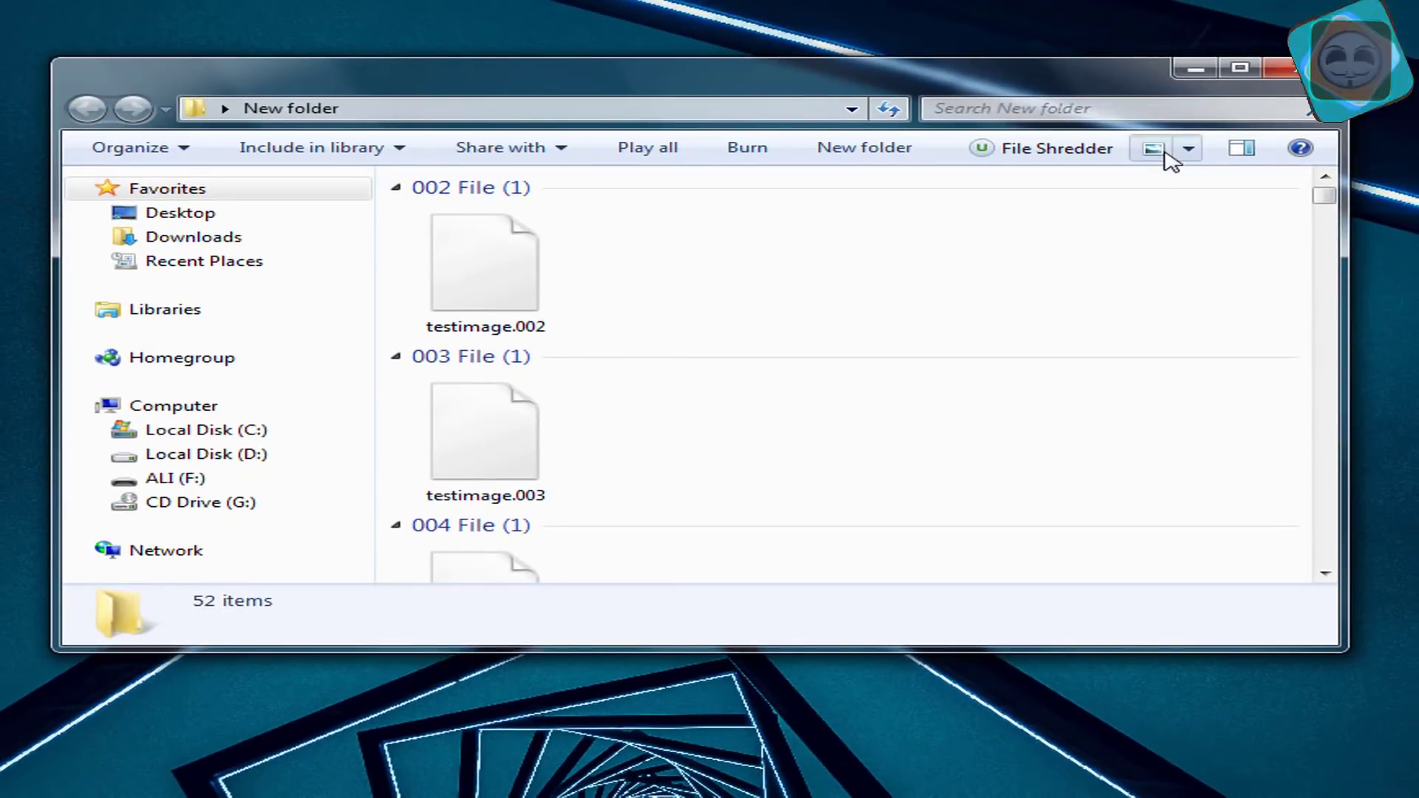
Examine the testimage segment files in New folder using different icon views, and close the folder window
left_click(1212, 116)
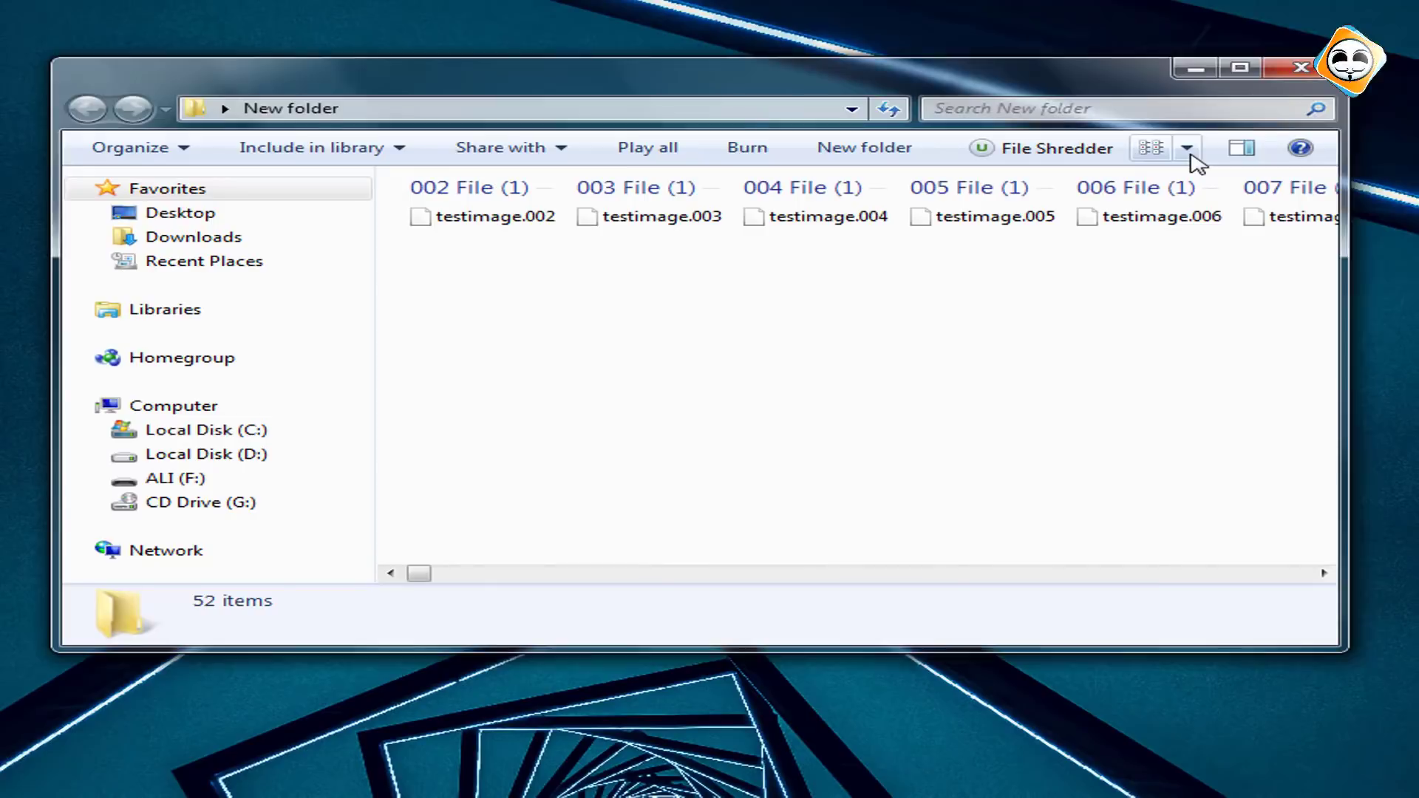
left_click(1188, 149)
left_click(1279, 71)
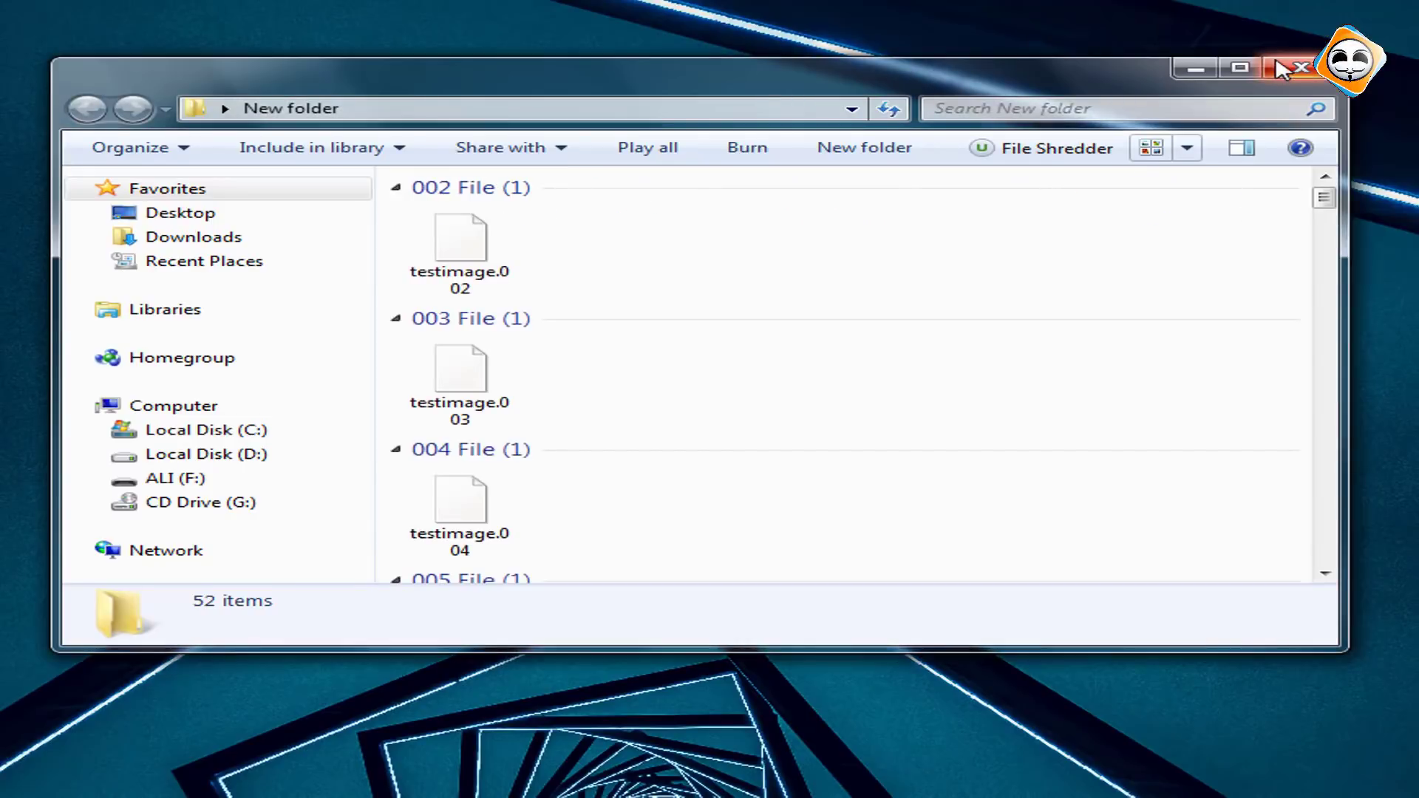
Examine the testimage segment files in New folder, including testimage.001, in tiles, content and large icon views
left_click(1144, 148)
left_click(1188, 149)
left_click(1290, 240)
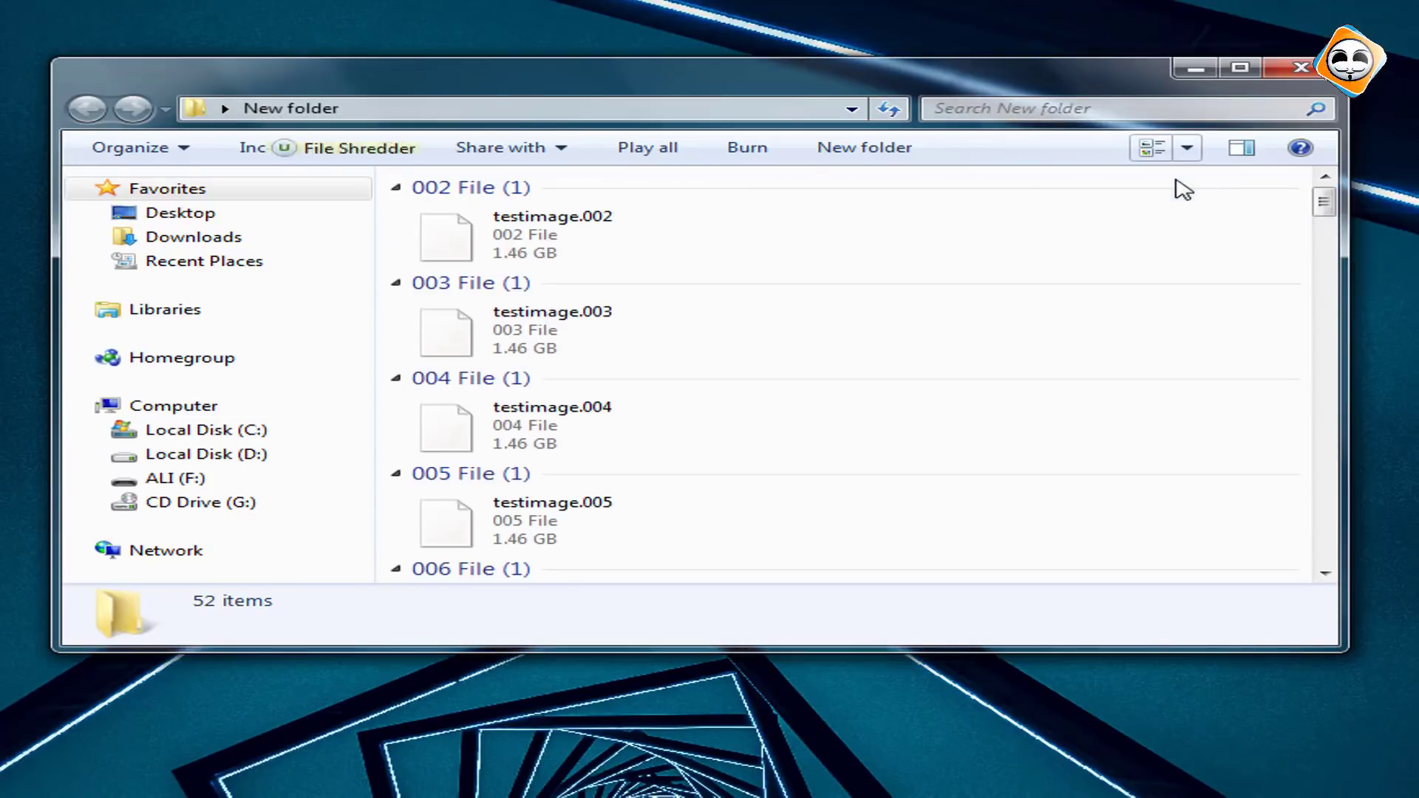
left_click(1188, 149)
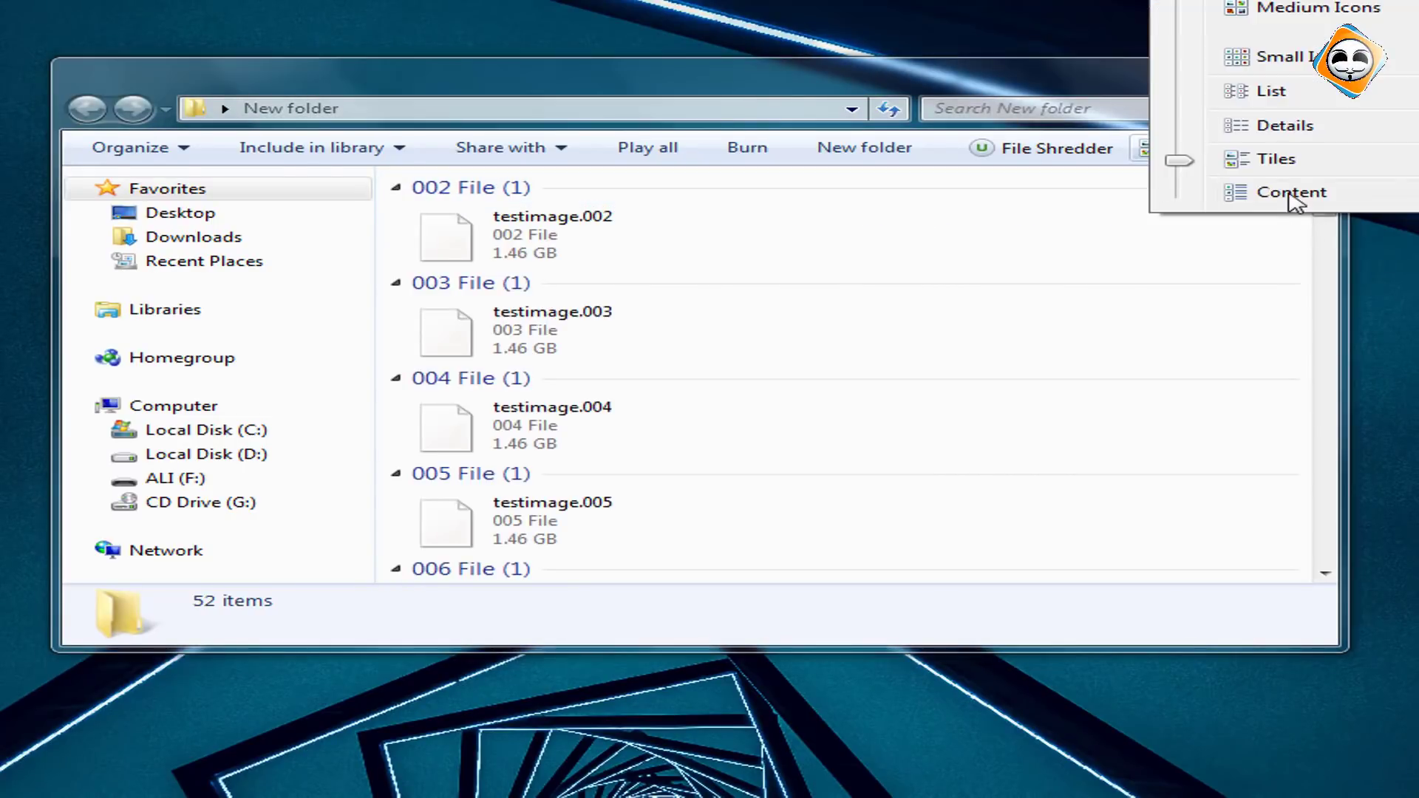
left_click(1330, 192)
left_click_drag(1323, 211, 1383, 587)
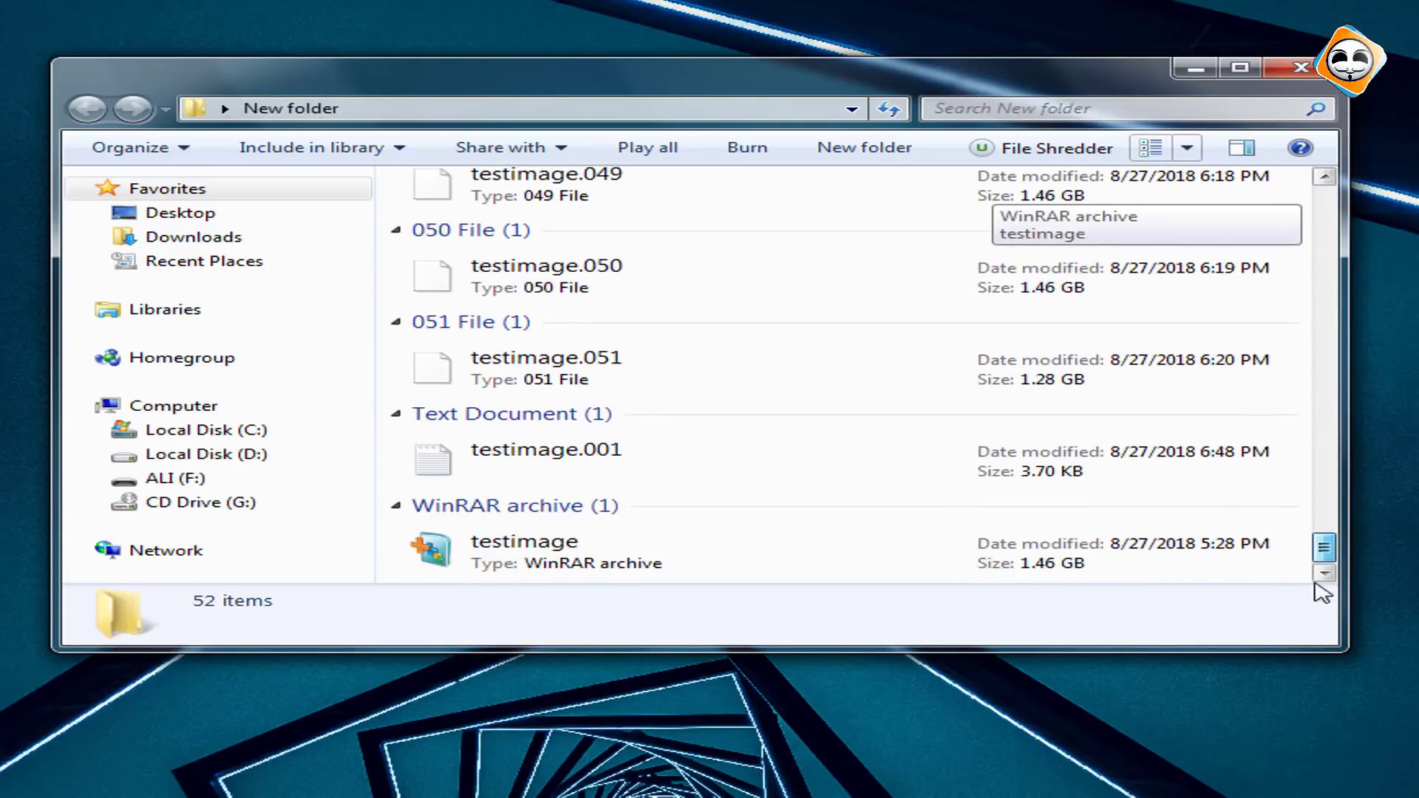
left_click(591, 565)
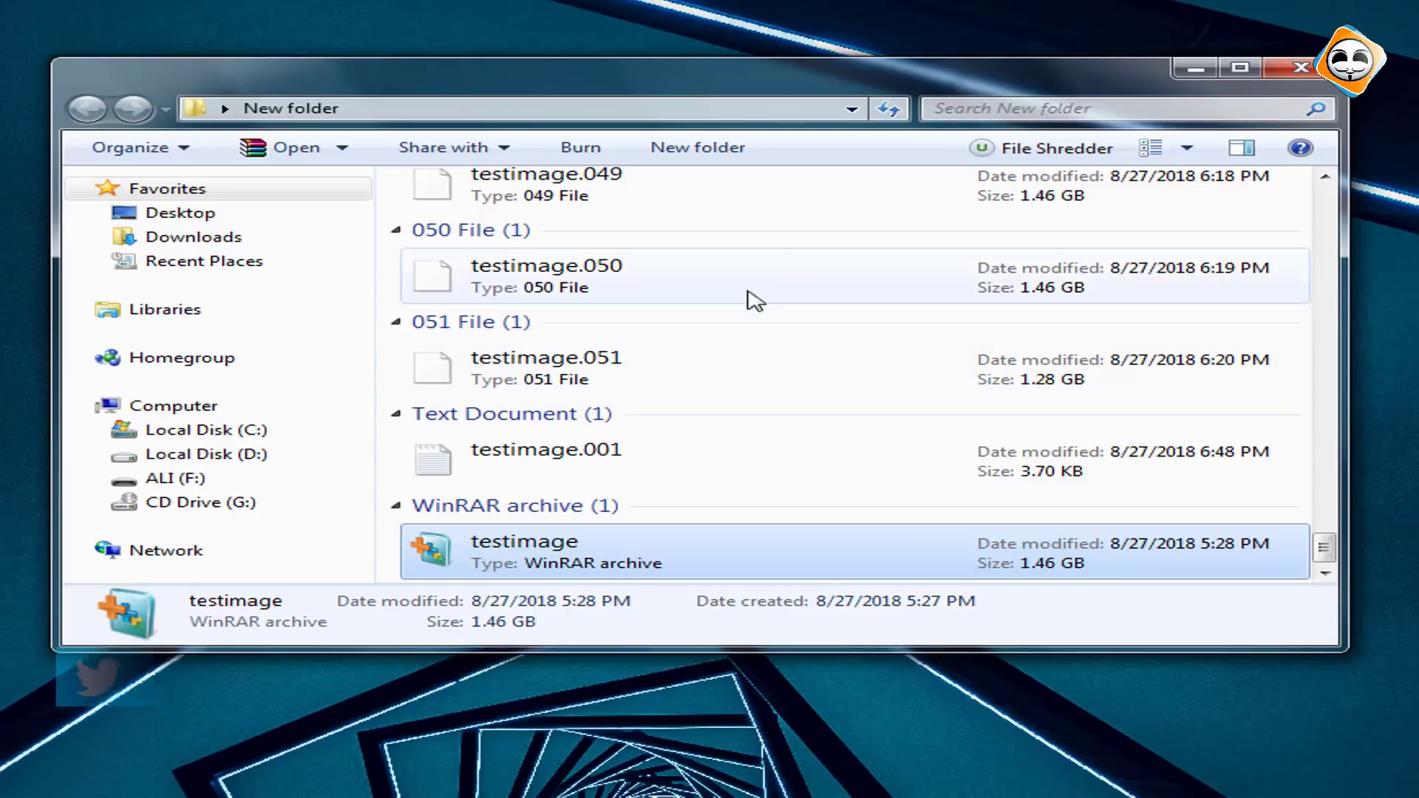
left_click(1153, 150)
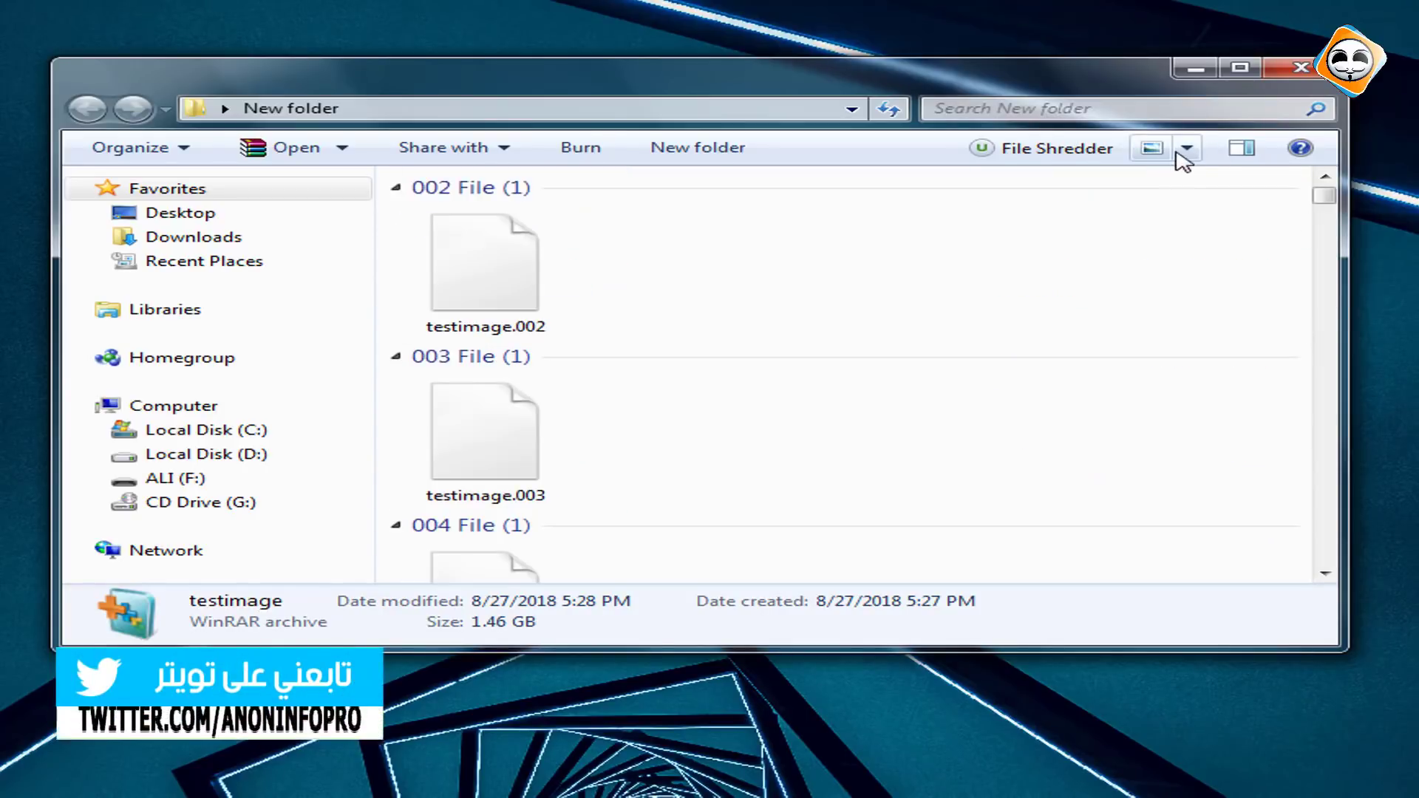
left_click(1187, 149)
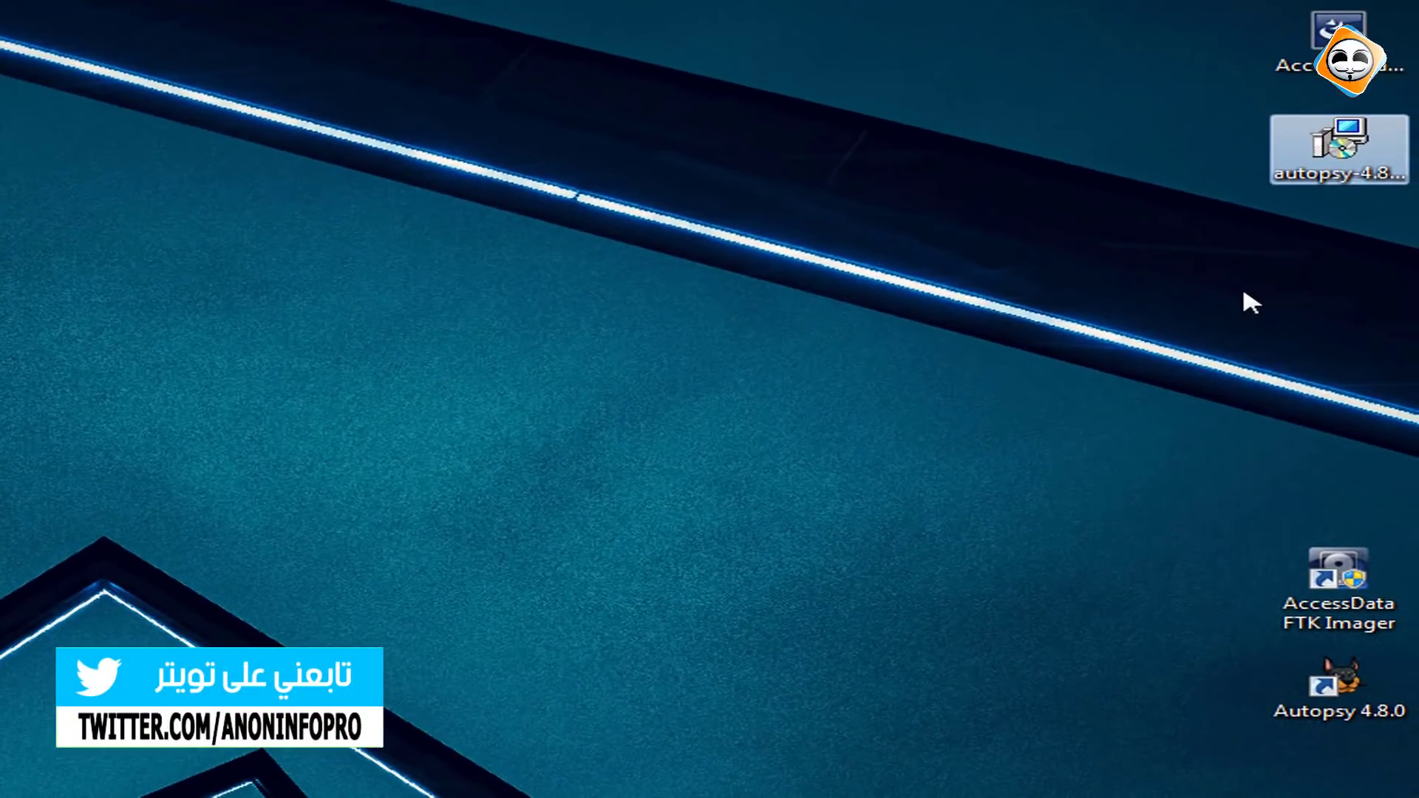
Move the Autopsy 4.8.0 shortcut to the middle of the desktop and launch Autopsy
left_click_drag(1215, 253, 1416, 102)
left_click_drag(1338, 683, 624, 462)
left_click_drag(888, 323, 527, 581)
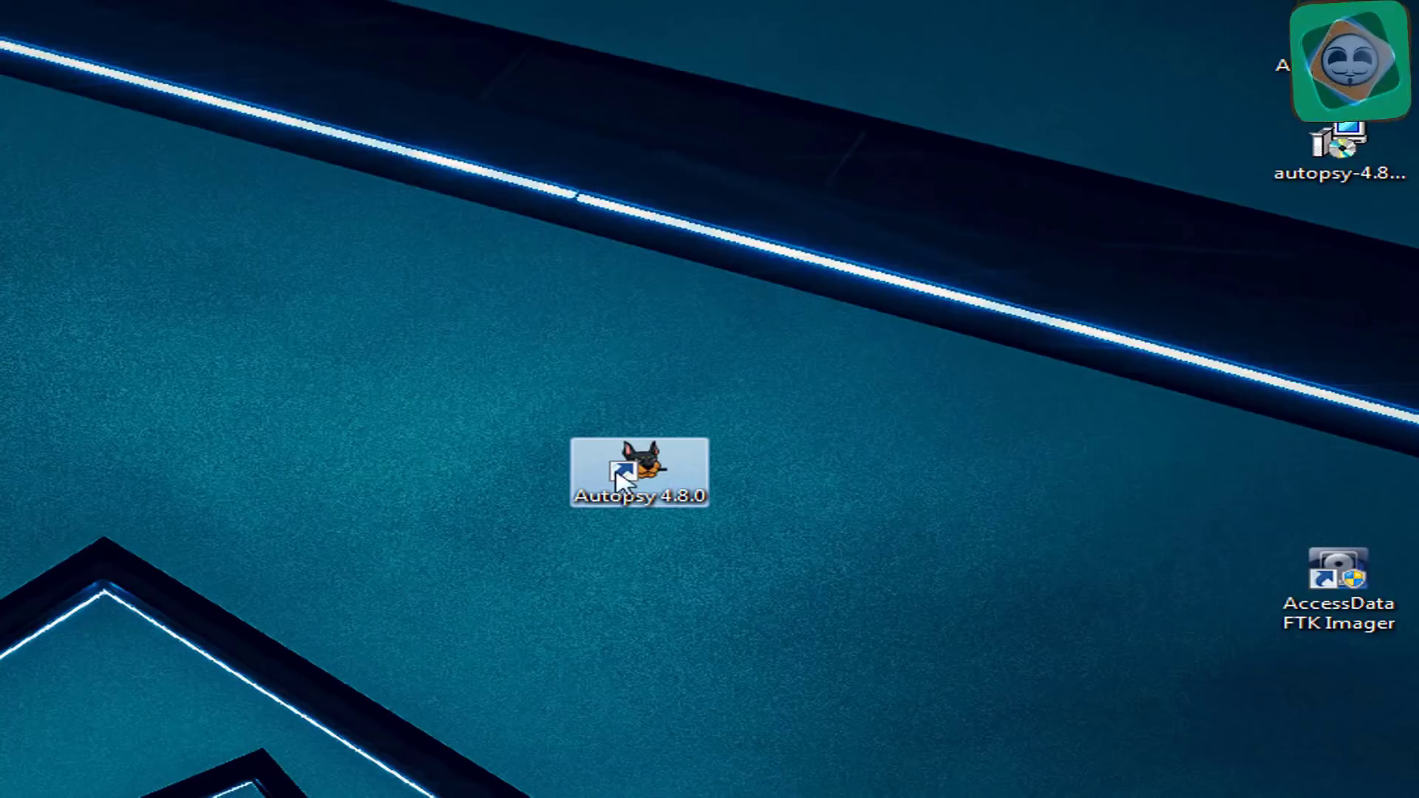
left_click_drag(824, 305, 501, 579)
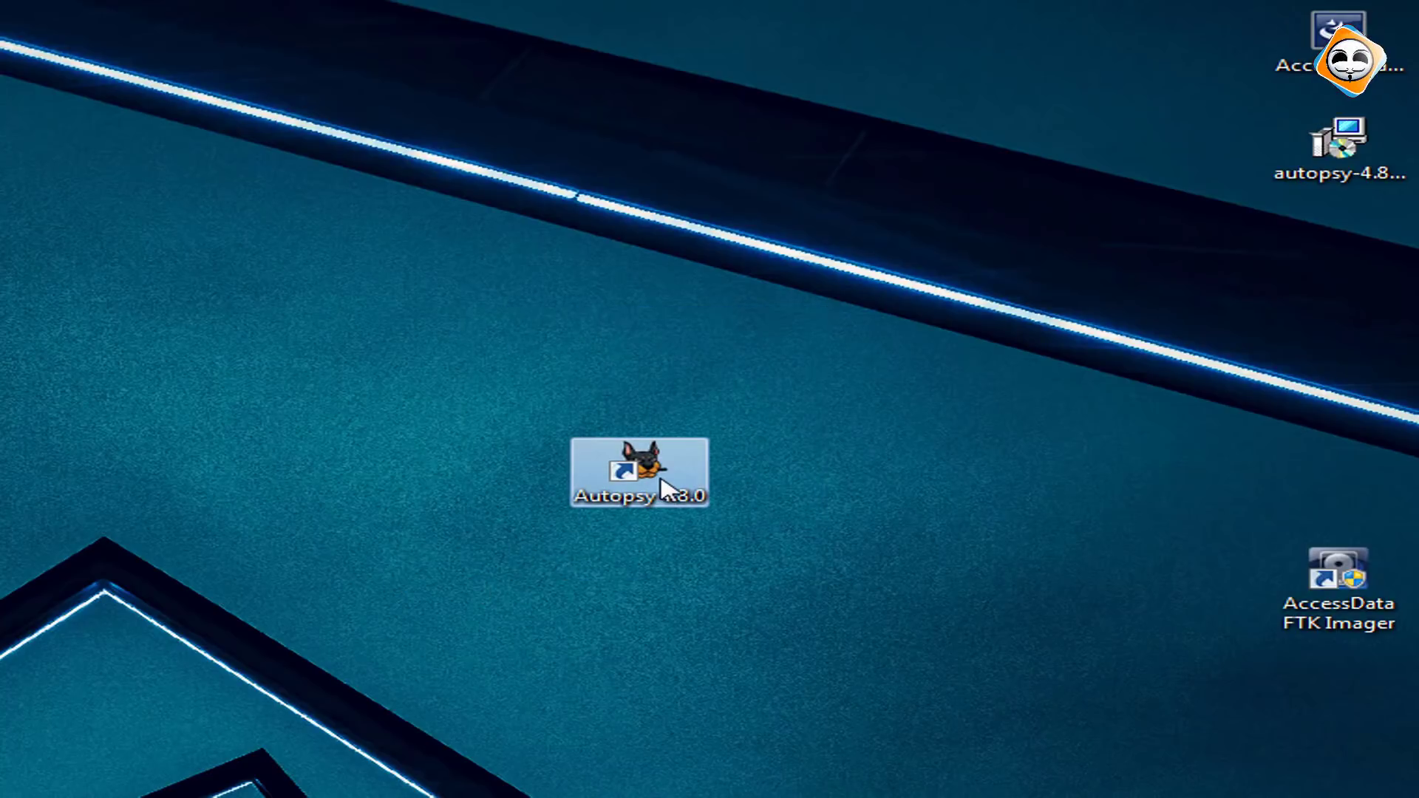
double_click(661, 488)
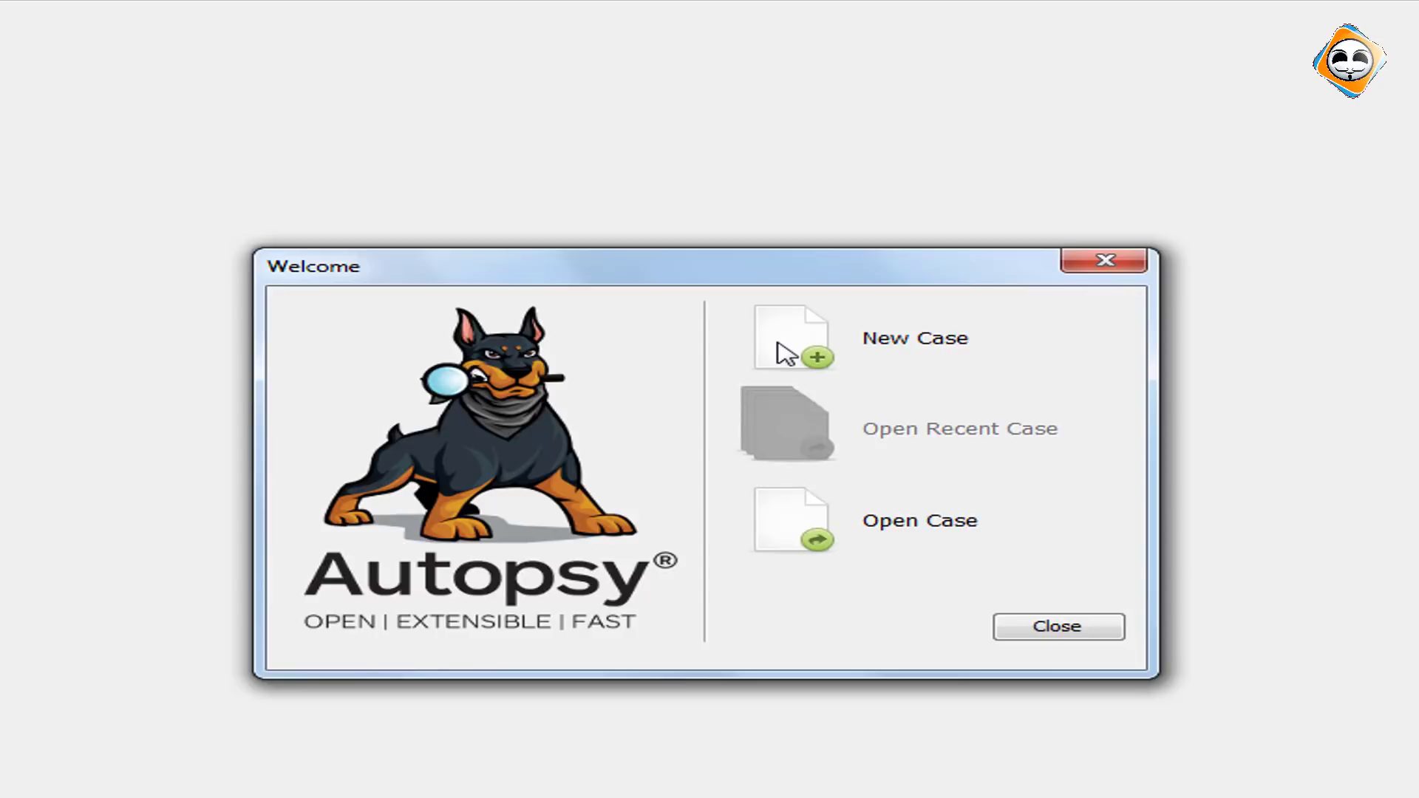
Create a single-user case named alibackup with the user's Desktop folder as base directory, leaving the optional information blank
left_click(786, 354)
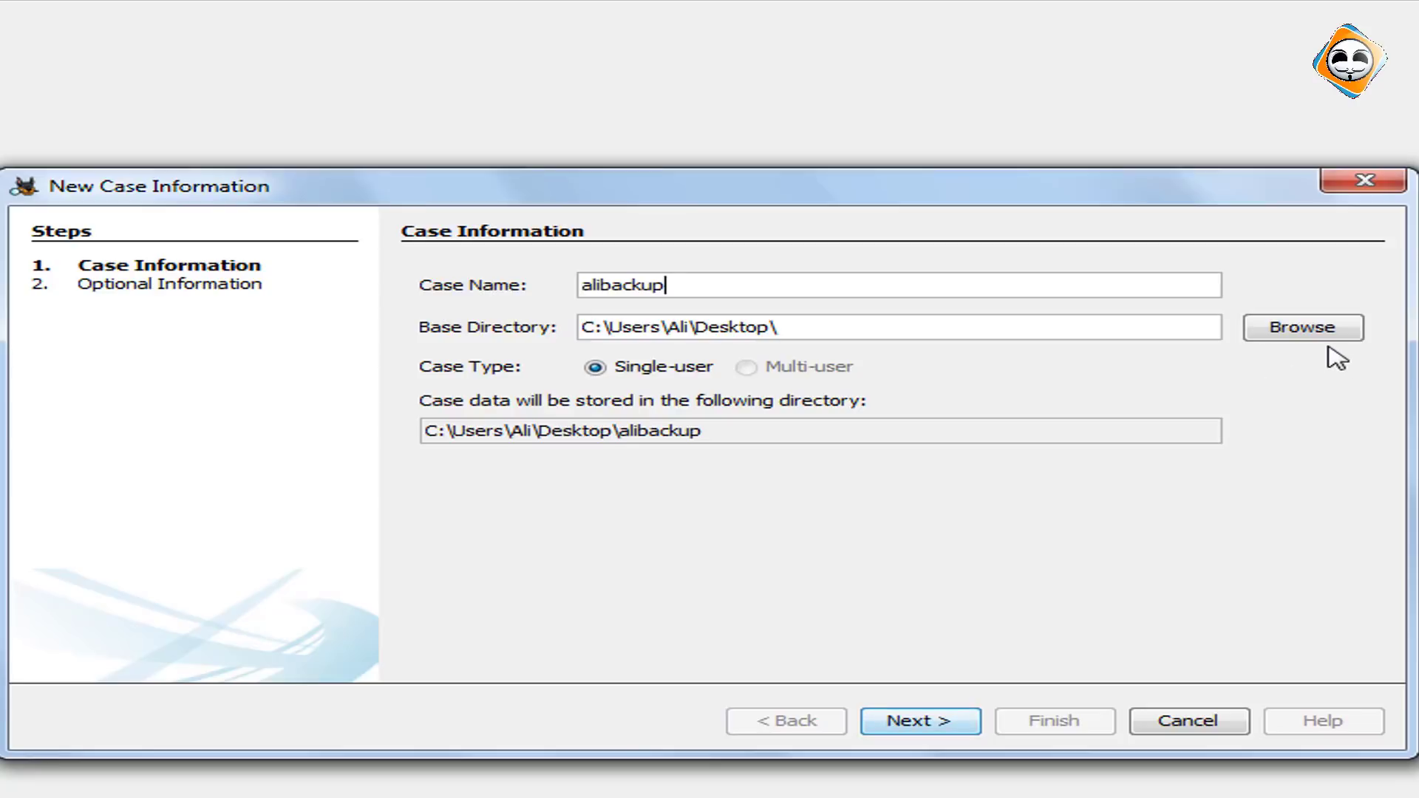
left_click(1306, 333)
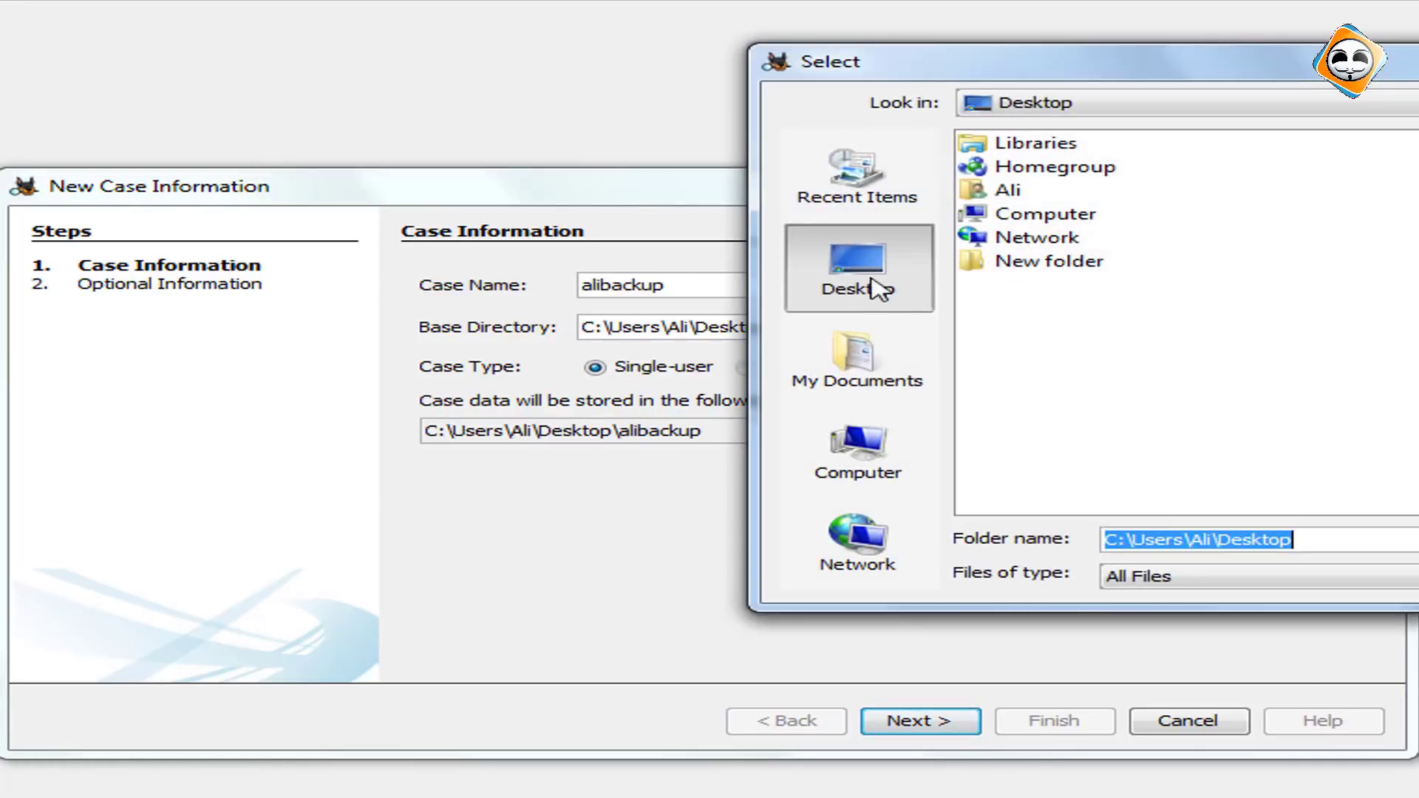
key("Return")
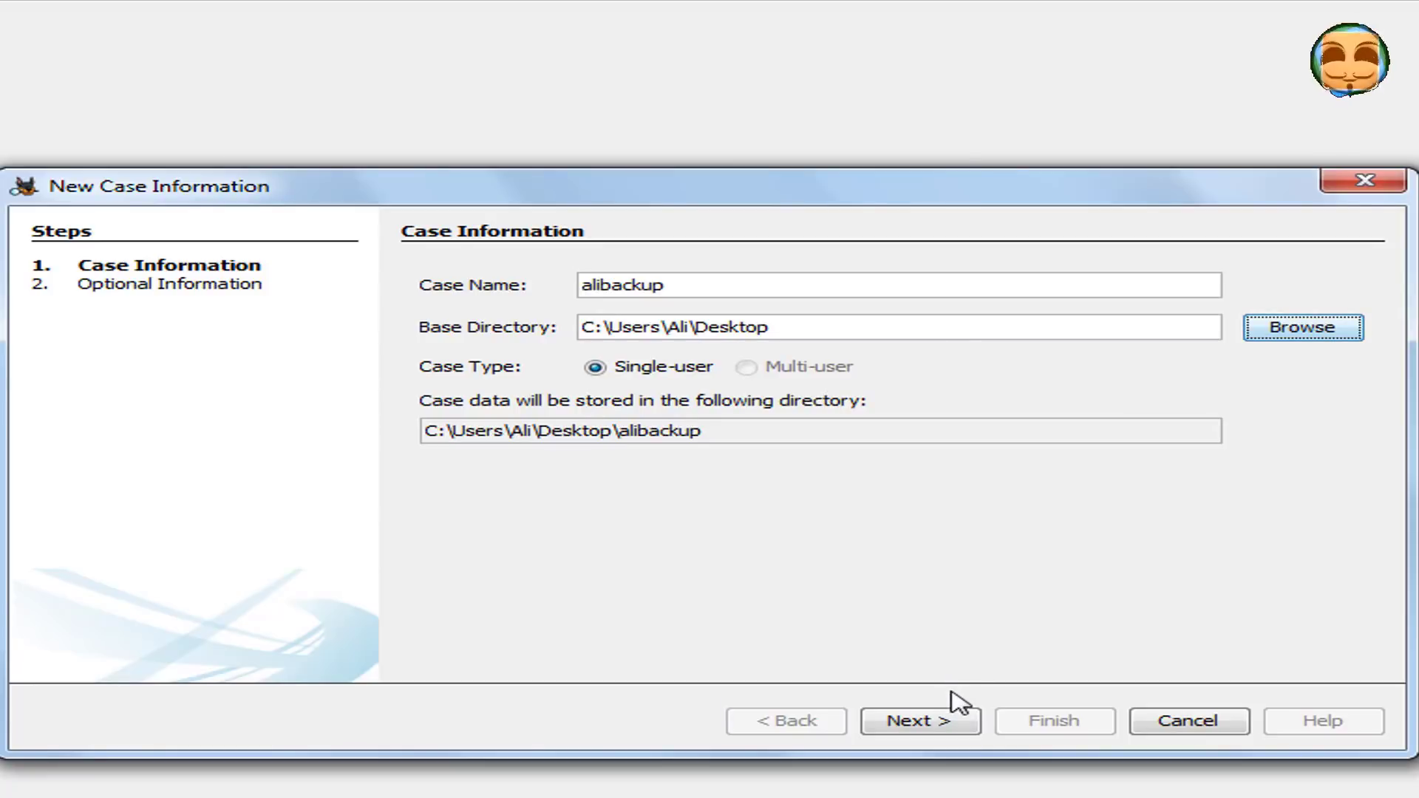
left_click(946, 722)
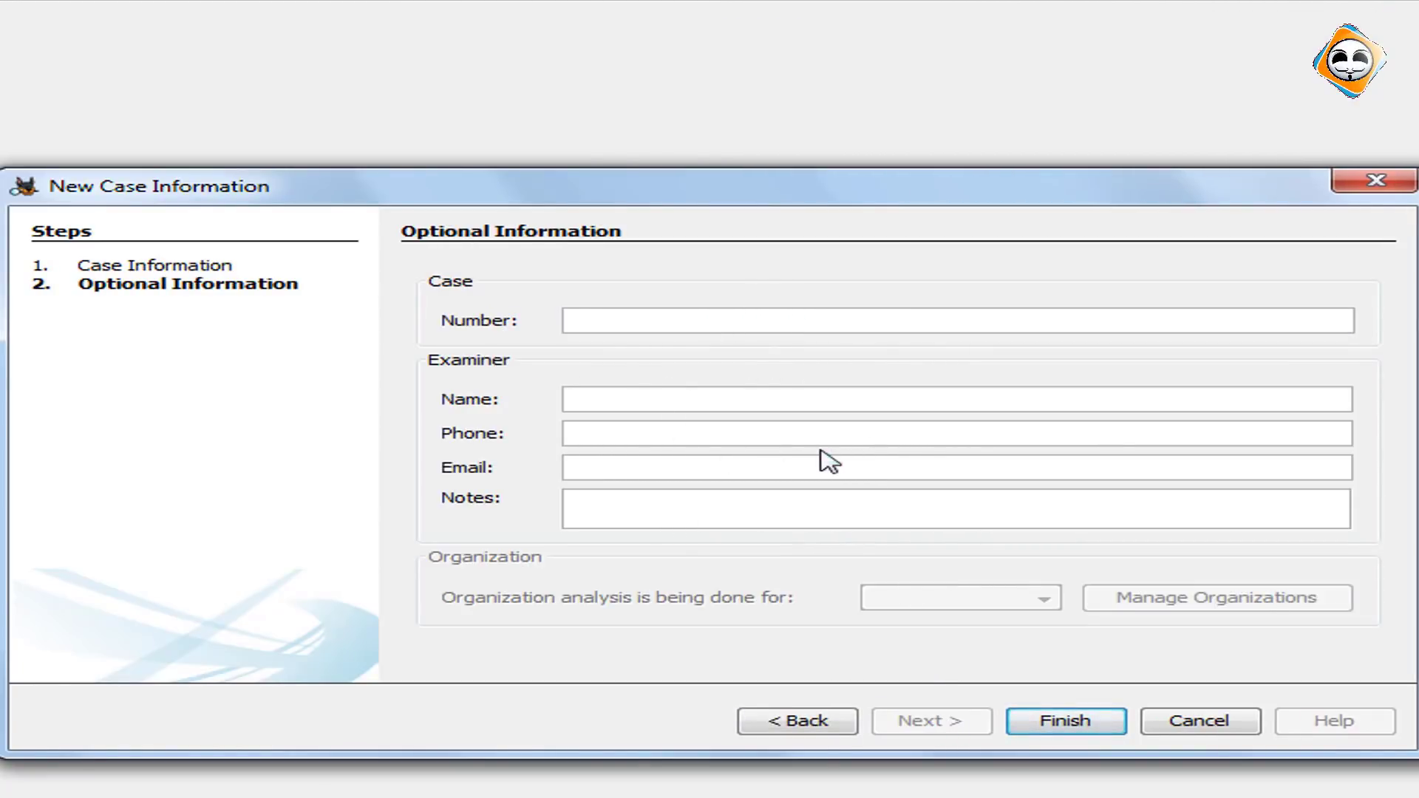
left_click(1076, 720)
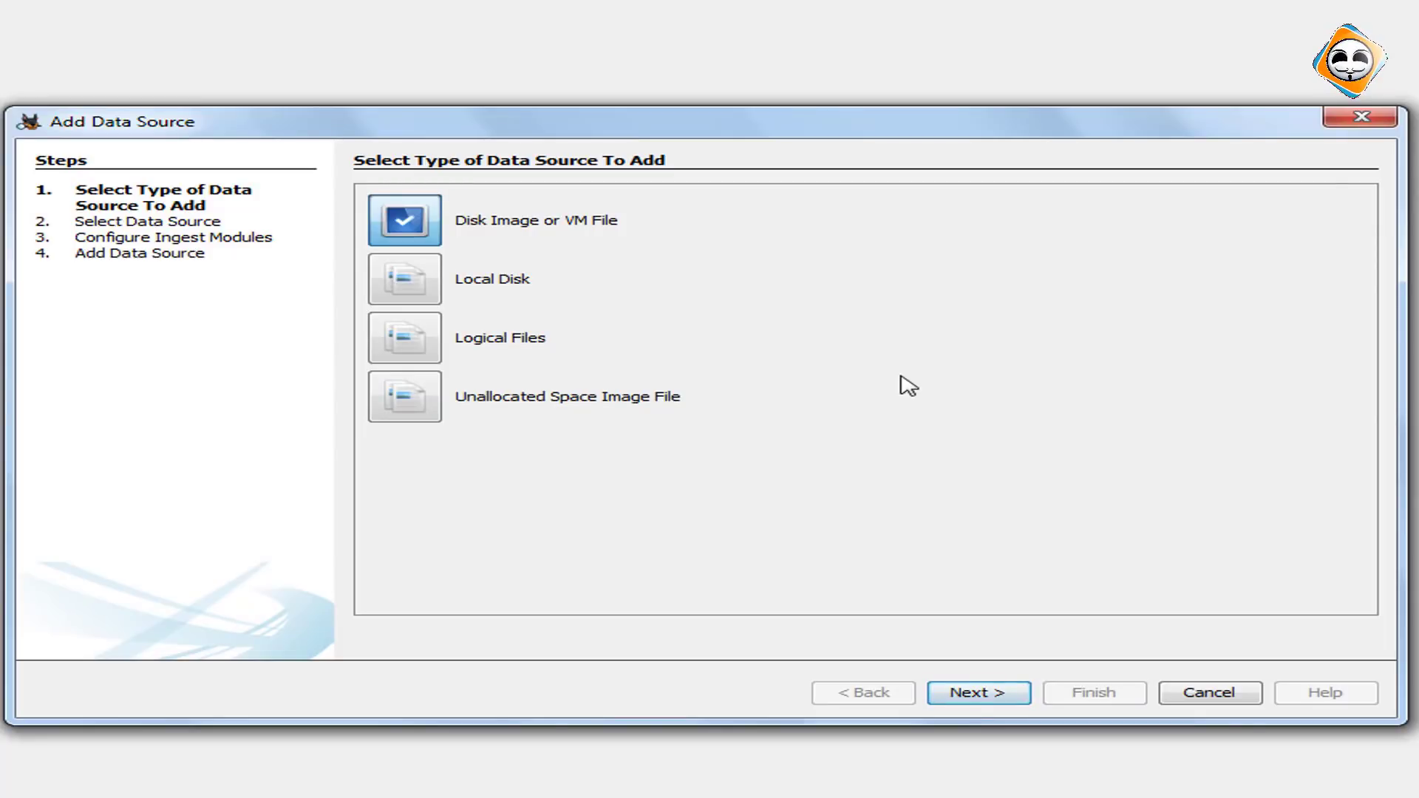
Use Disk Image or VM File as the data source type and select testimage.001 in New folder
left_click(1023, 698)
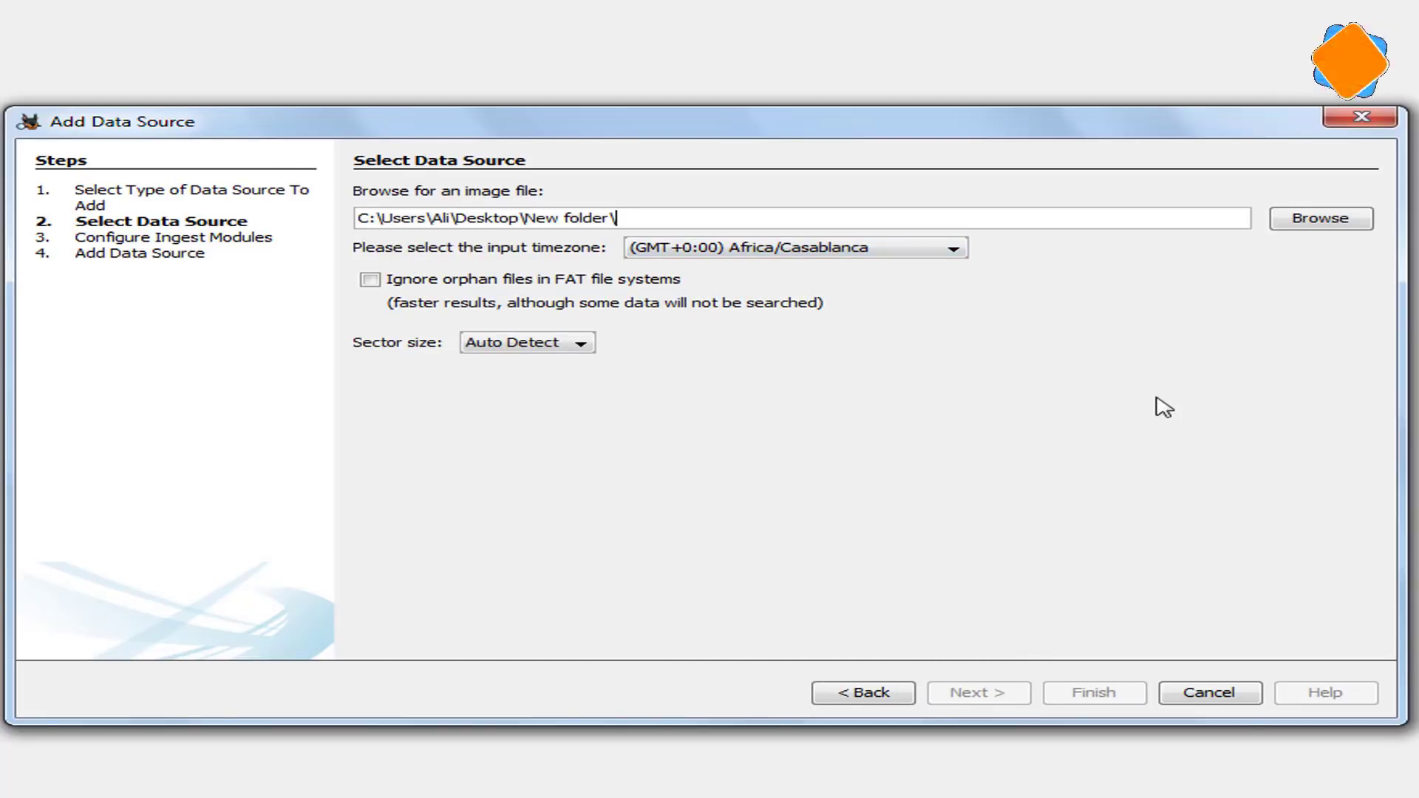
left_click(1273, 226)
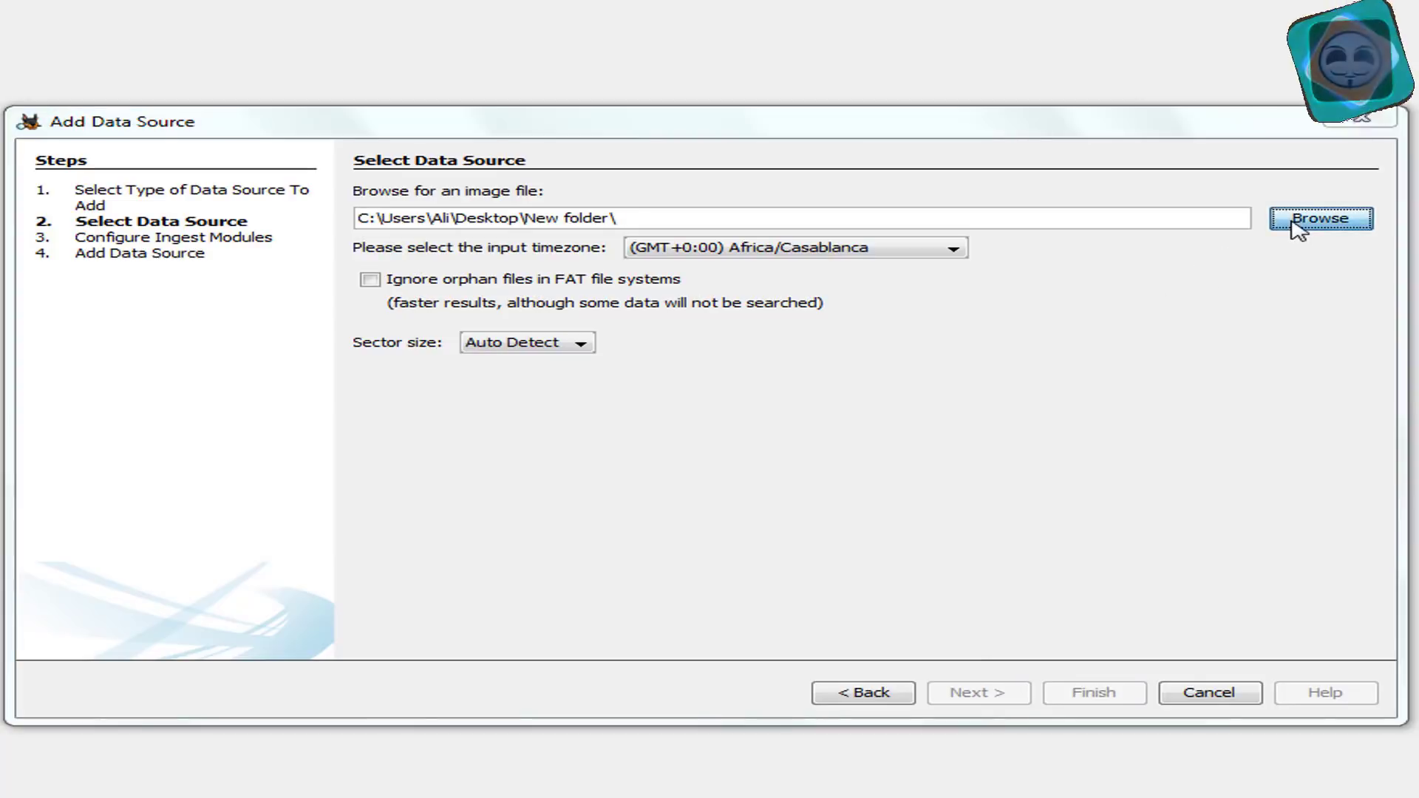
left_click(660, 250)
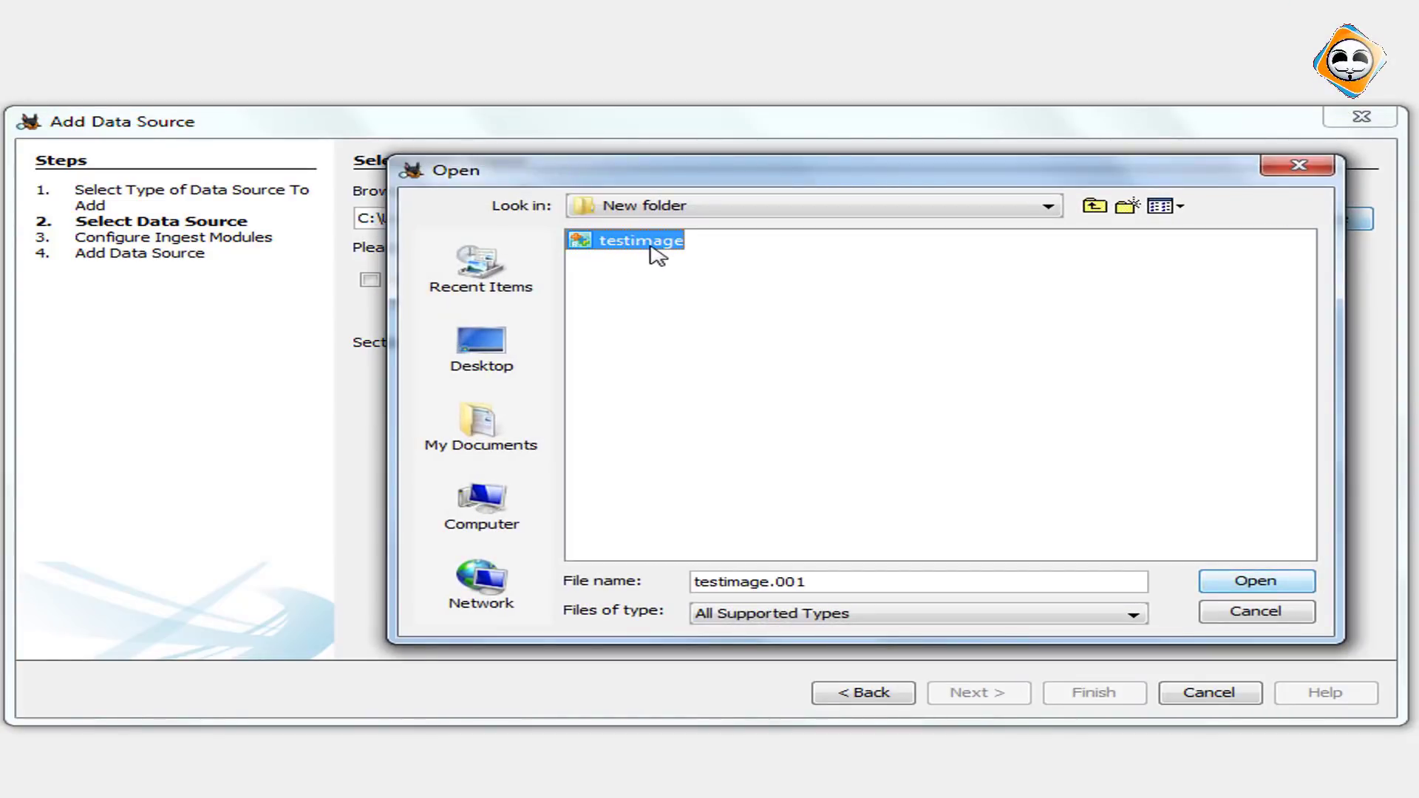
key("Return")
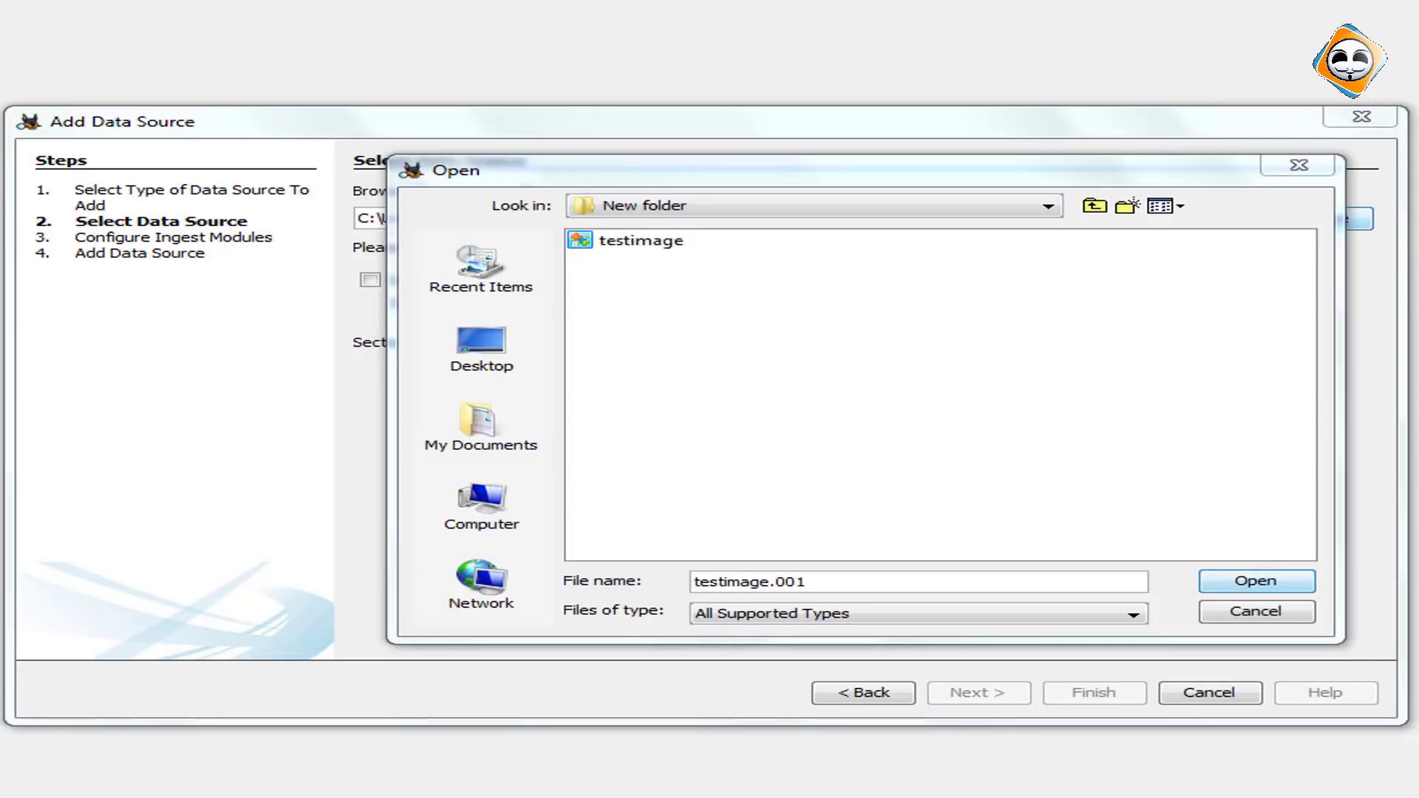
left_click(697, 247)
left_click(667, 251)
left_click(667, 251)
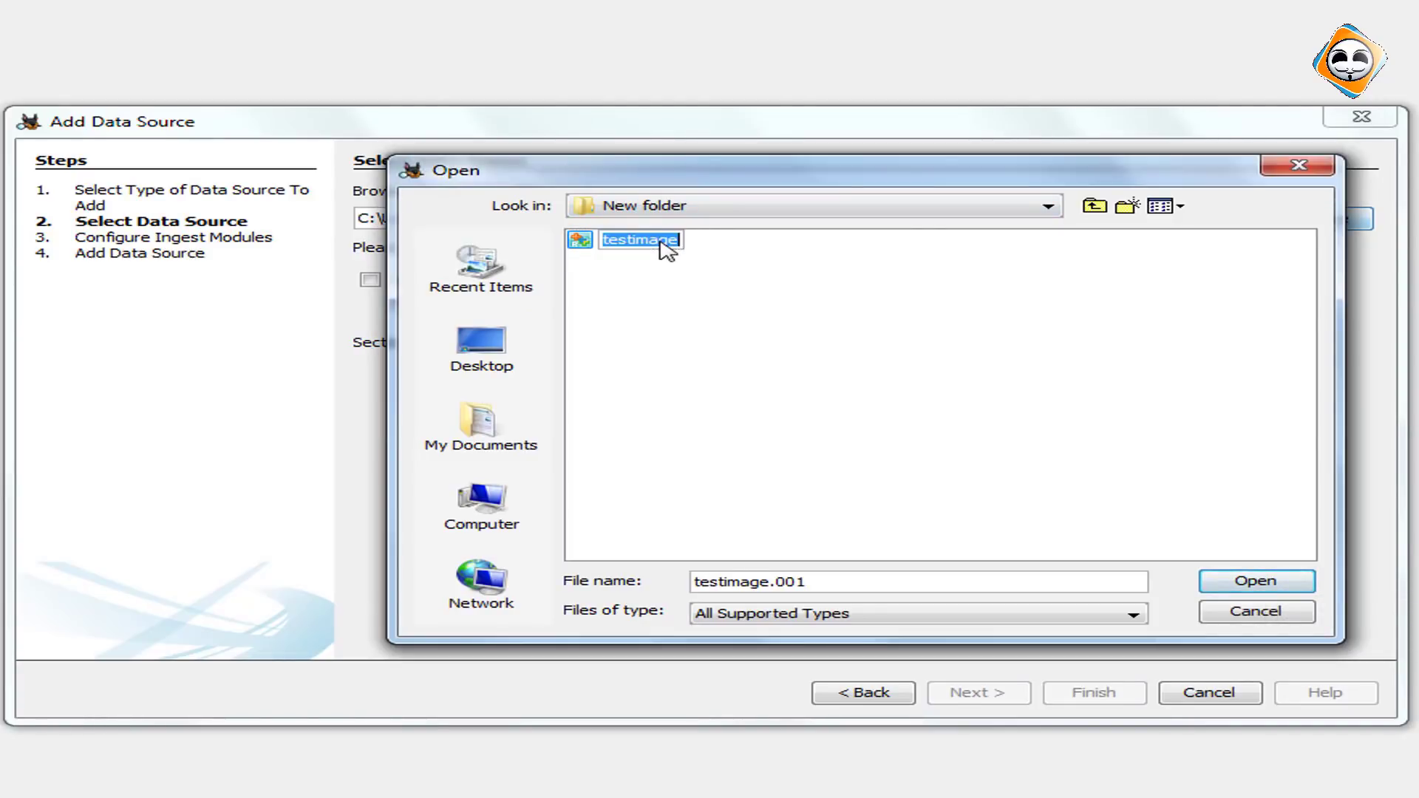
left_click(704, 258)
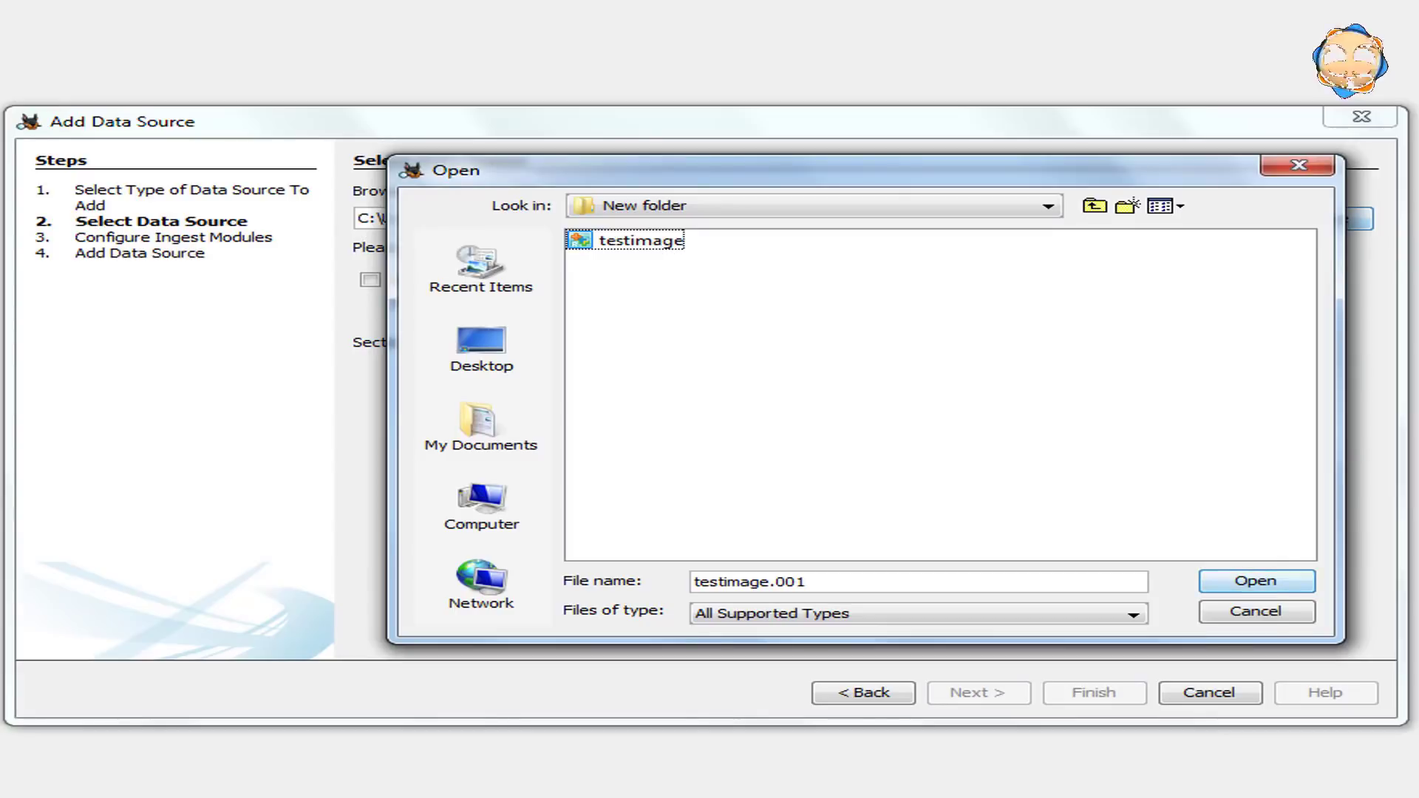
Check the segment files in the New folder window and open testimage.001 as the image file
key("alt+Tab")
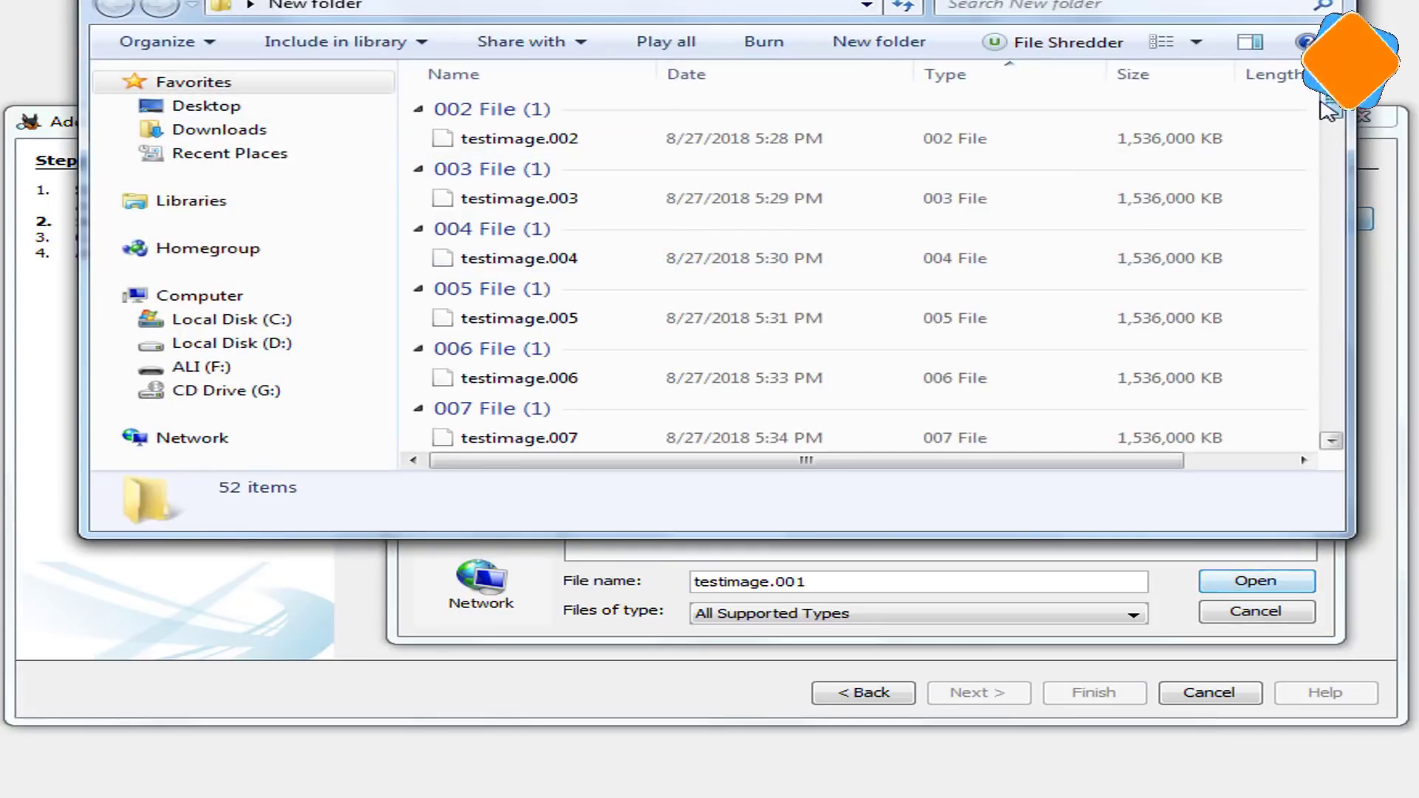
scroll(1308, 295, "down", 20)
scroll(1308, 383, "down", 6)
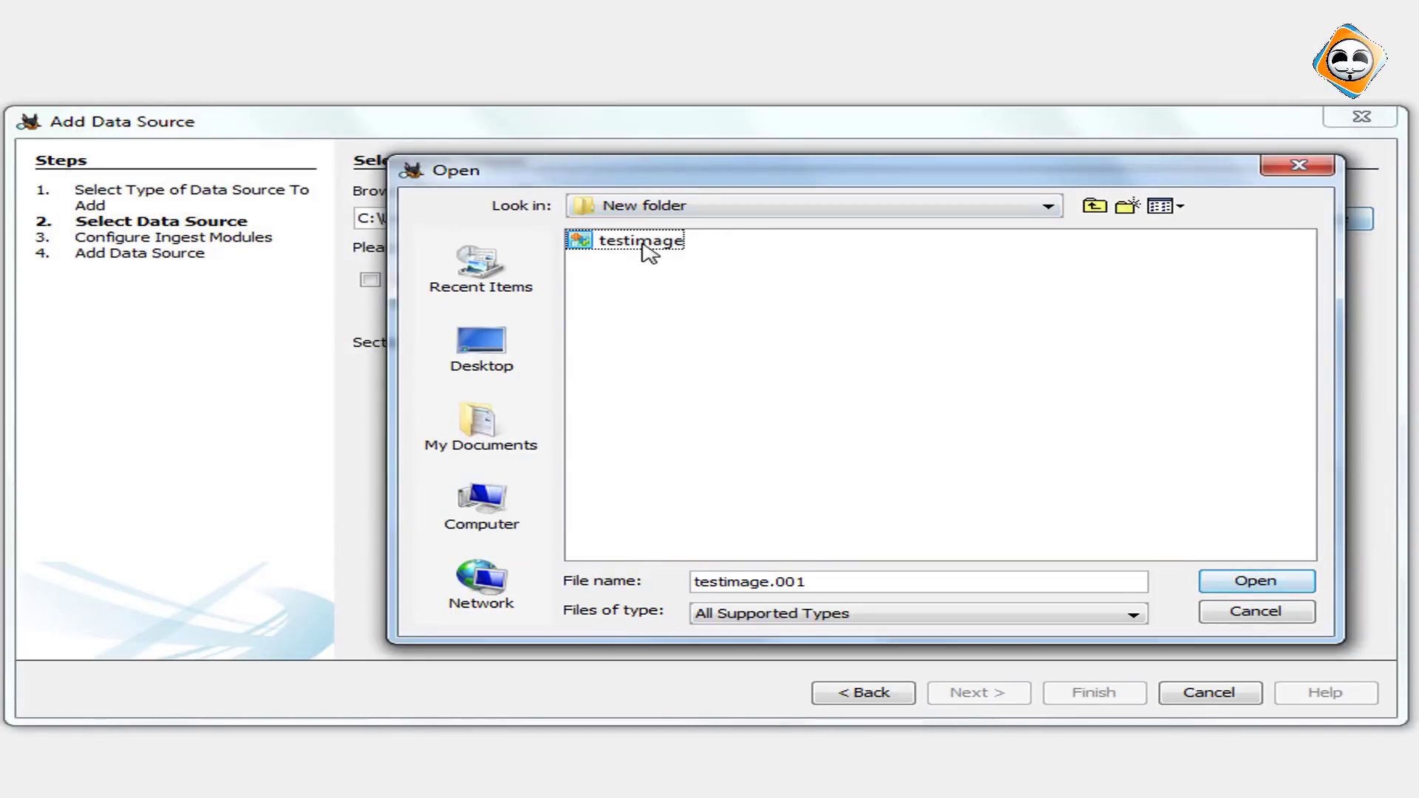
left_click(650, 246)
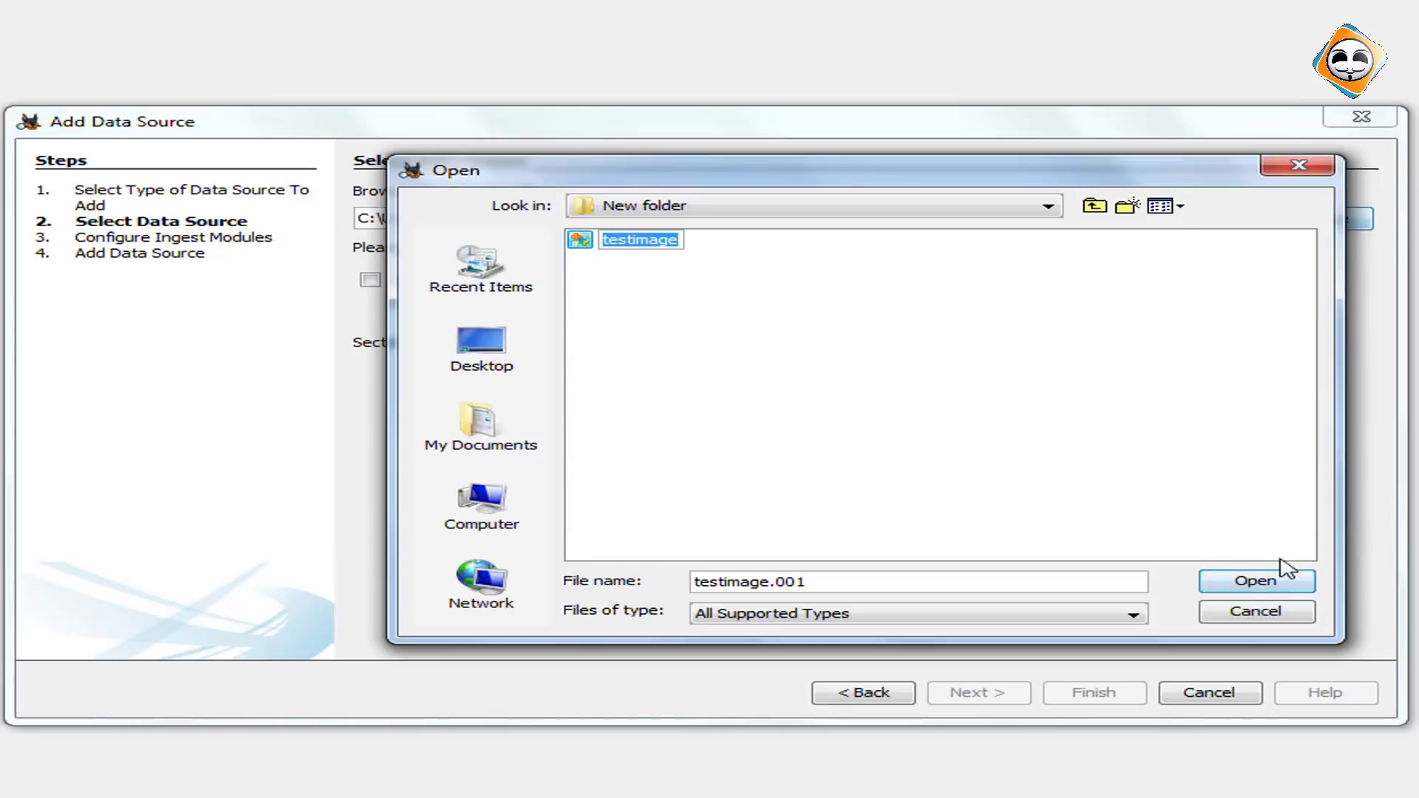
left_click(1257, 582)
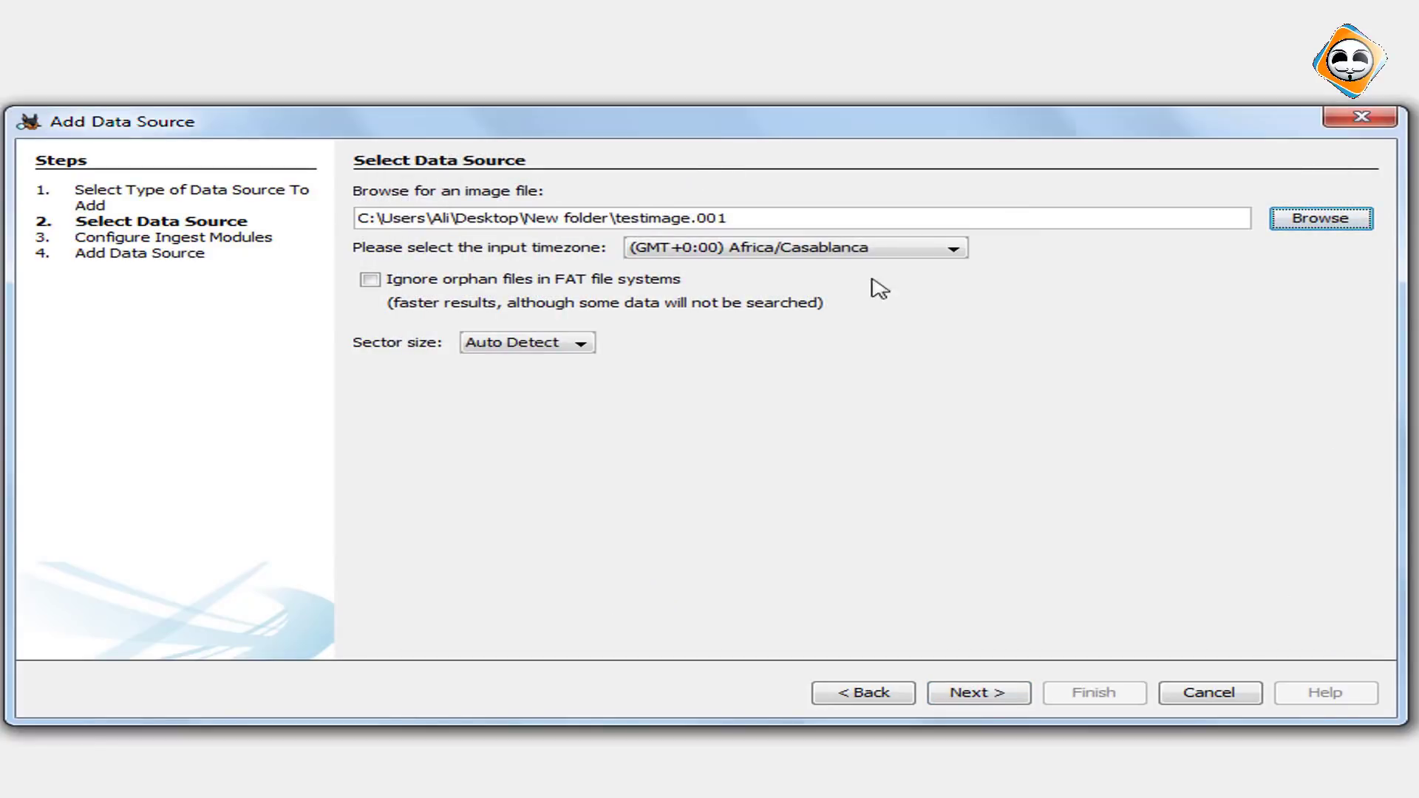
Keep the default timezone, sector size and ingest modules, and finish adding testimage.001 as a data source
left_click(976, 695)
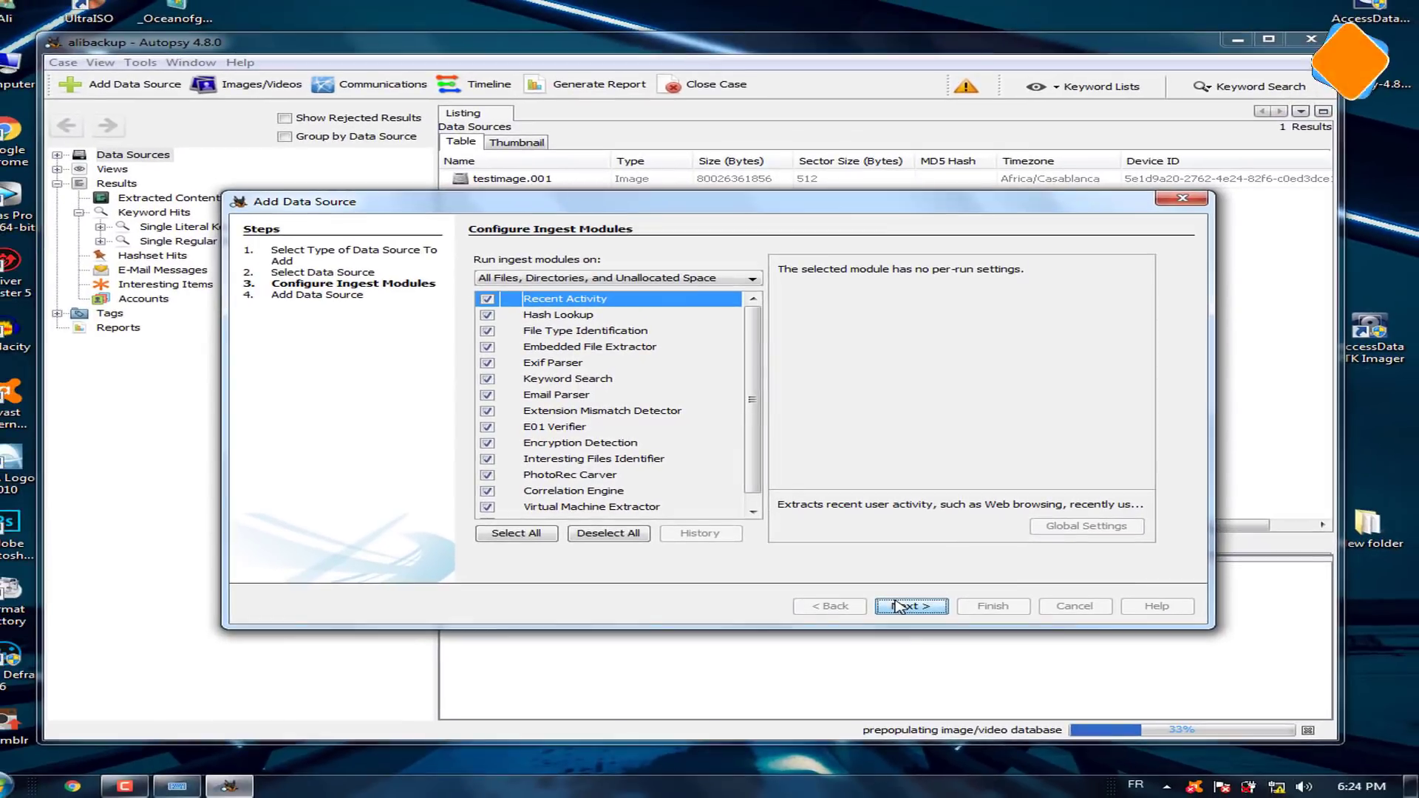
left_click(897, 606)
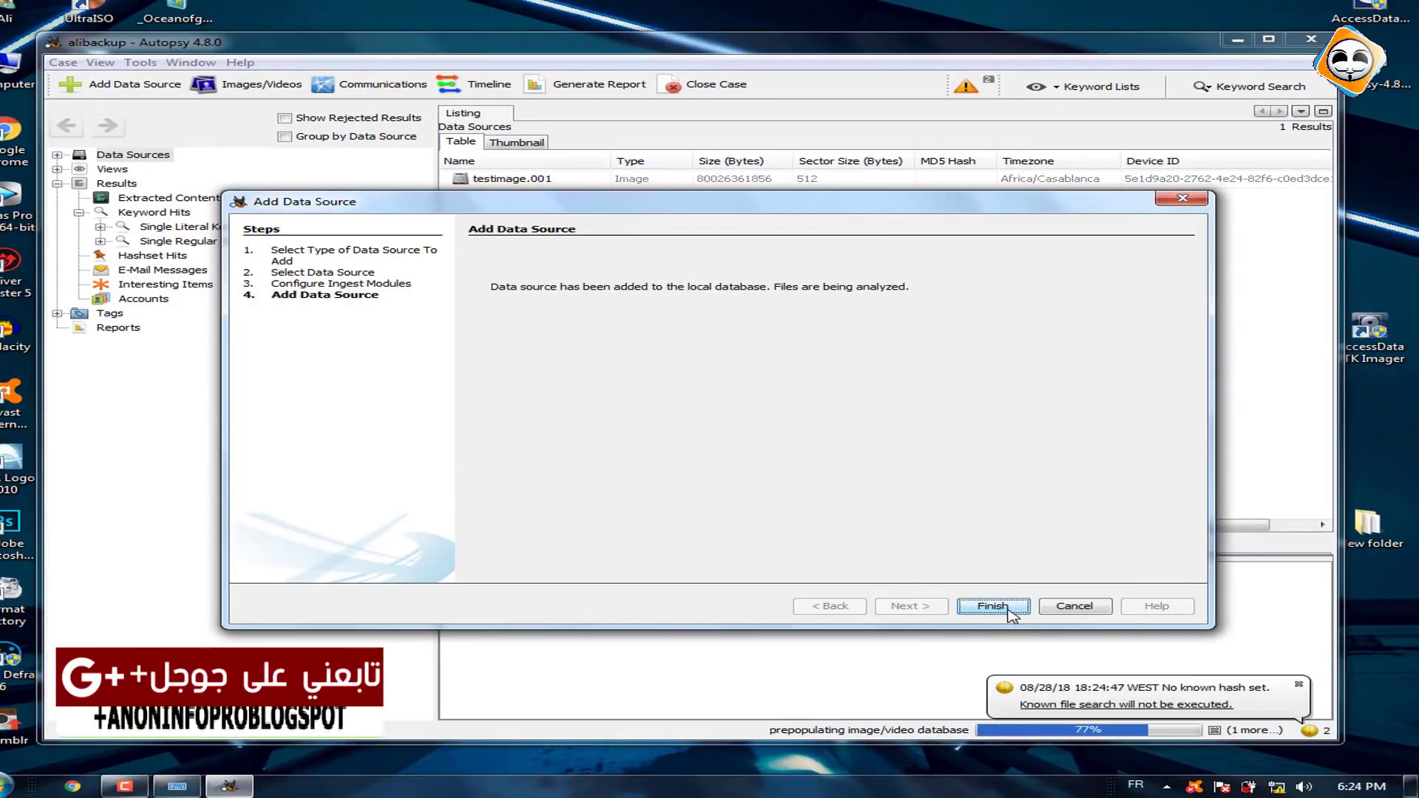
left_click(1010, 613)
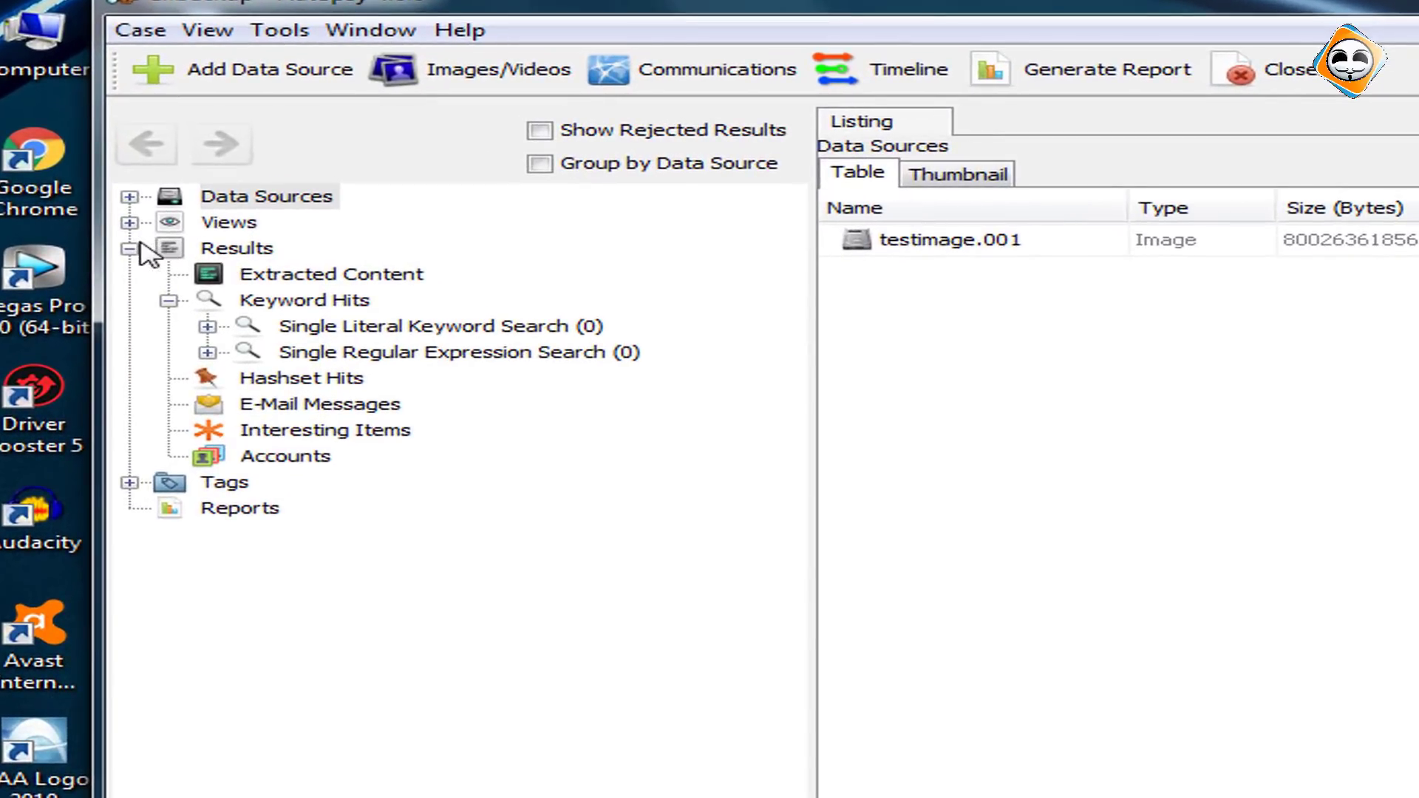
Expand Data Sources and testimage.001 in the case tree to view the image's volumes
double_click(314, 199)
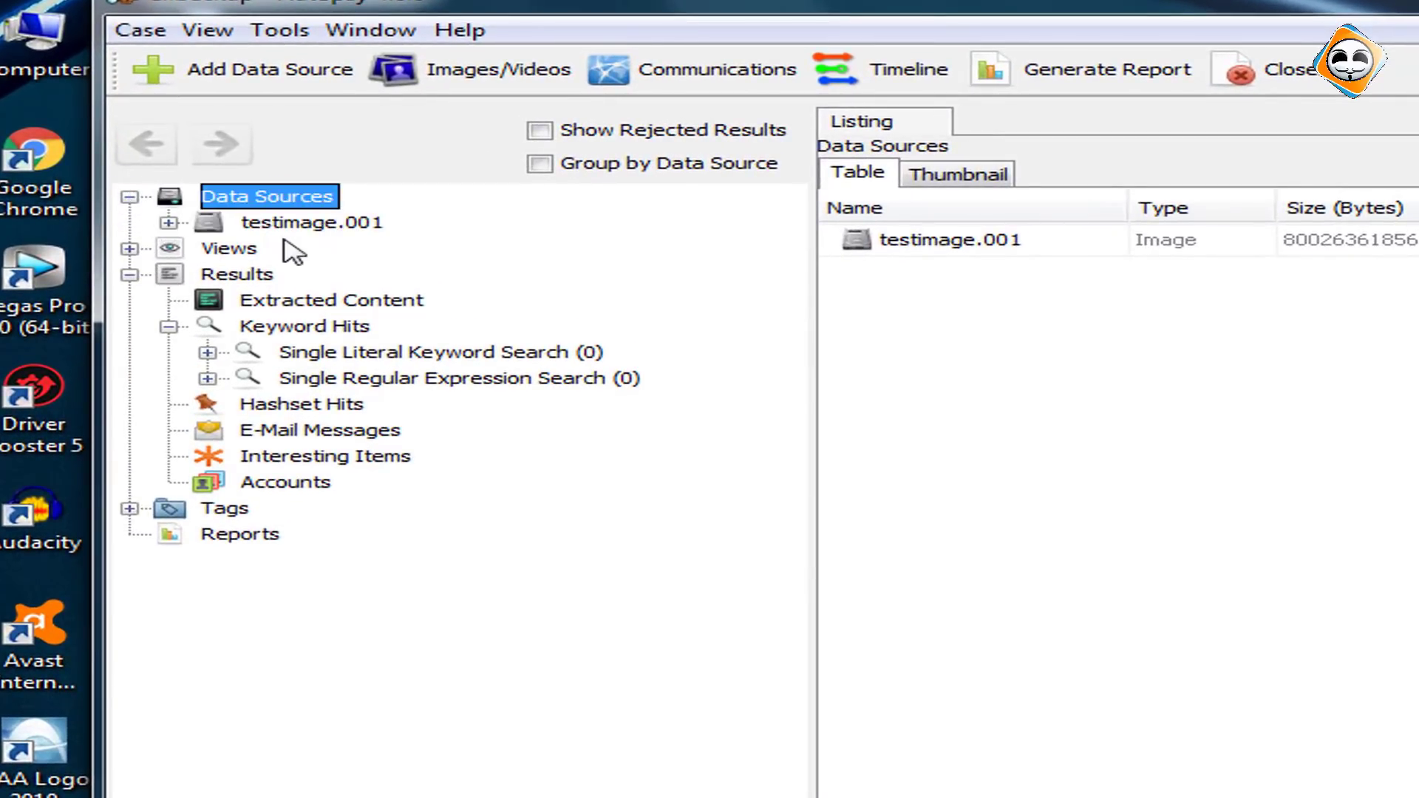
left_click(197, 222)
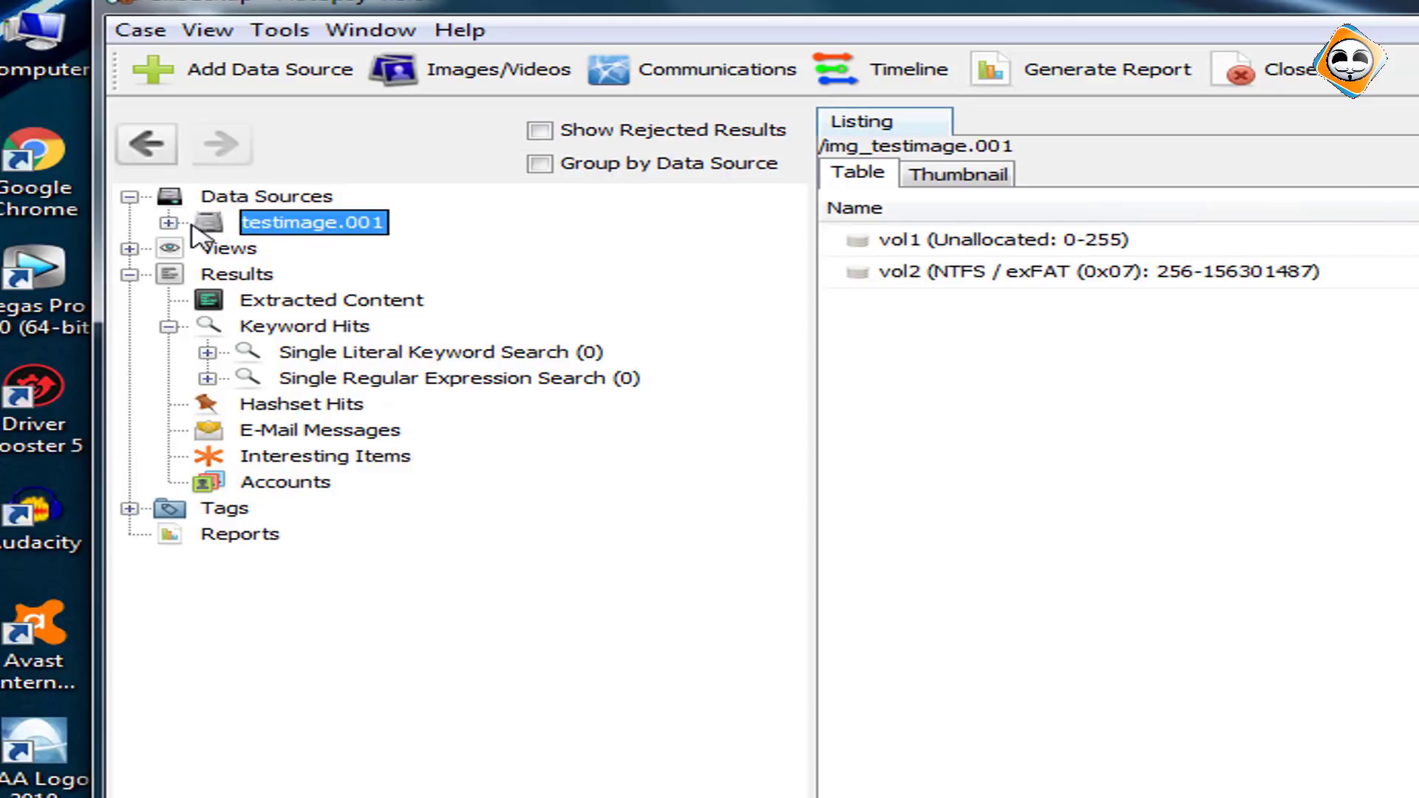
left_click(170, 223)
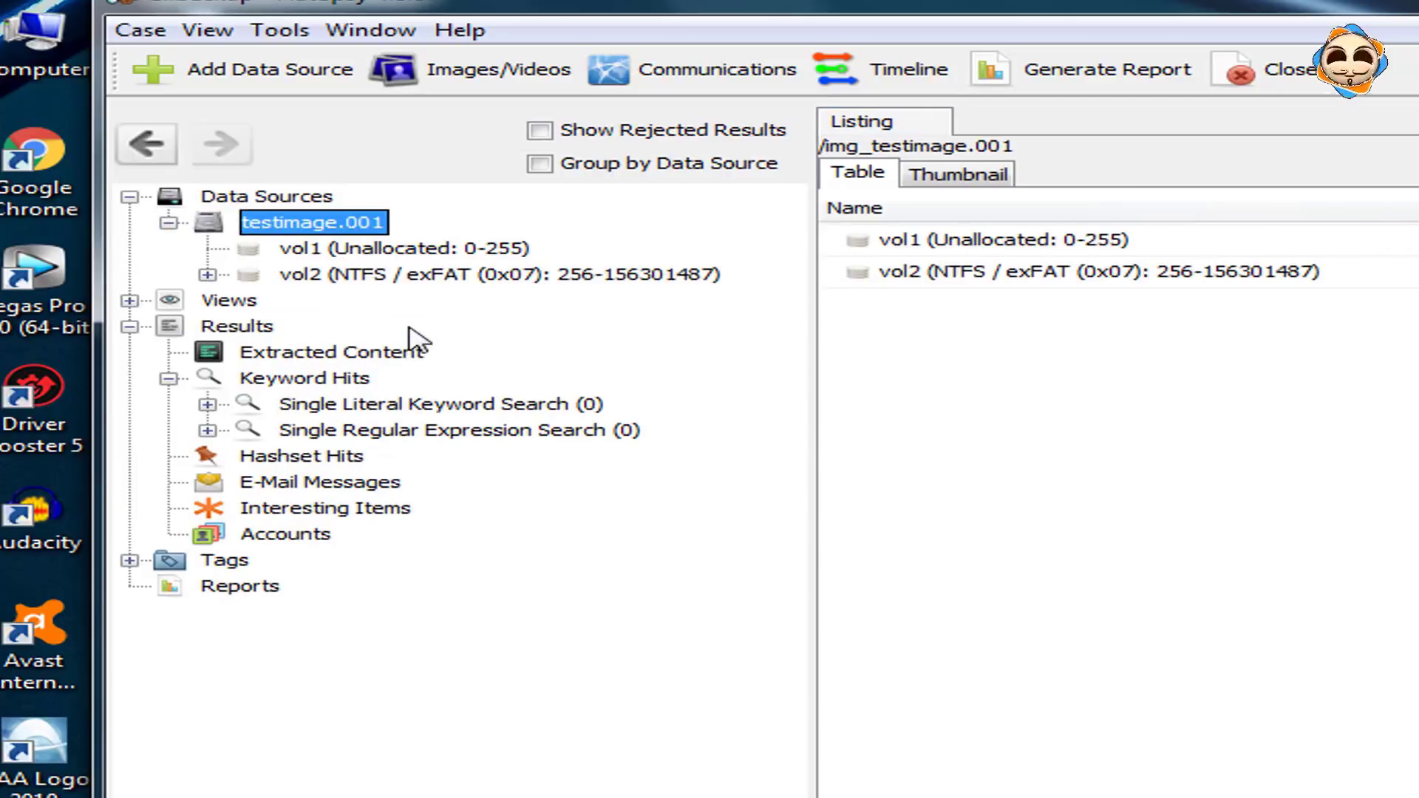